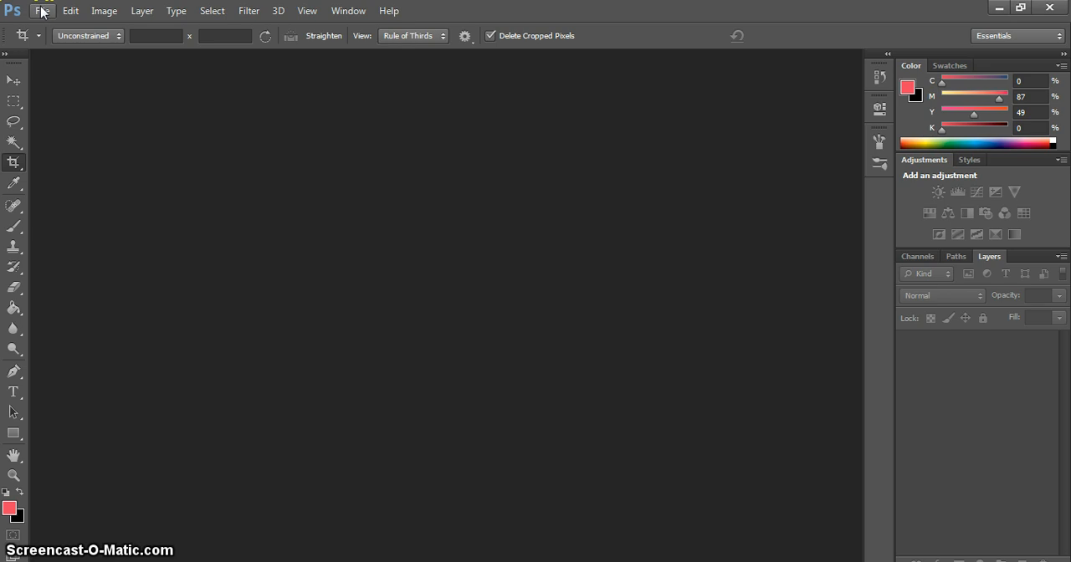
Step: Create a new document named radial with a width and height of 6 inches
click(41, 11)
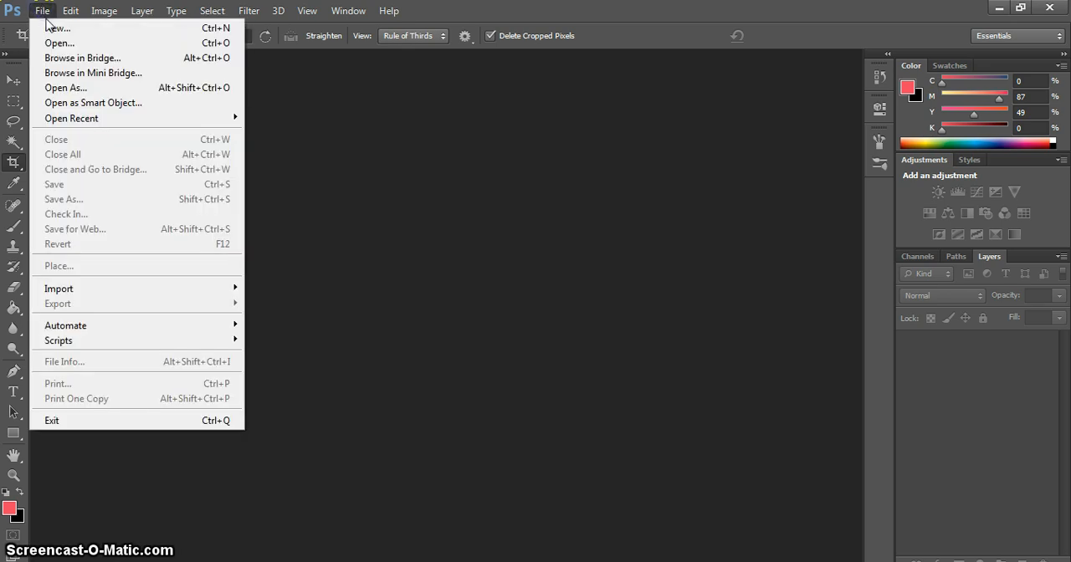
click(53, 22)
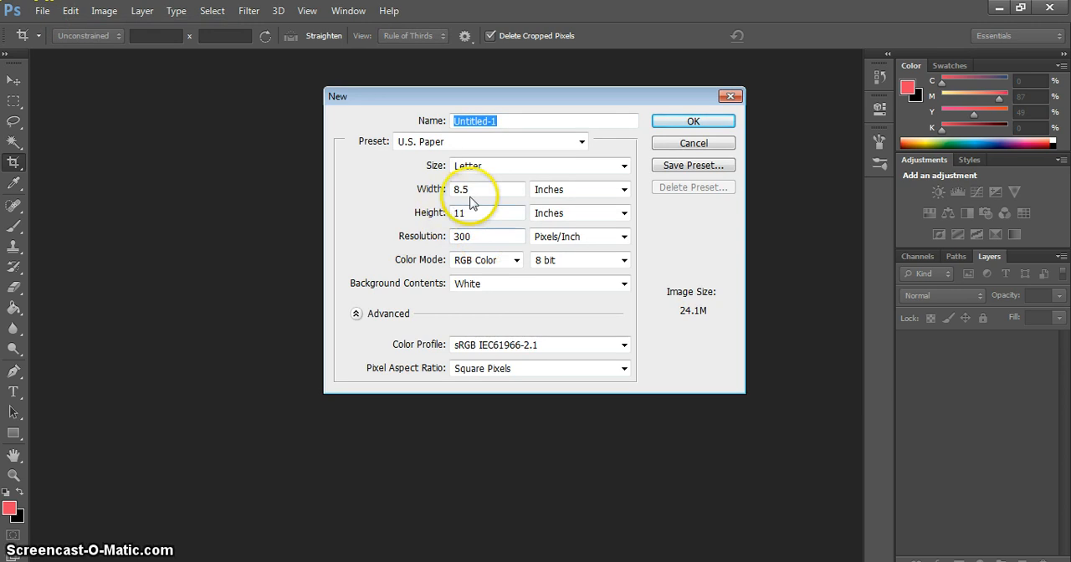
text(radia)
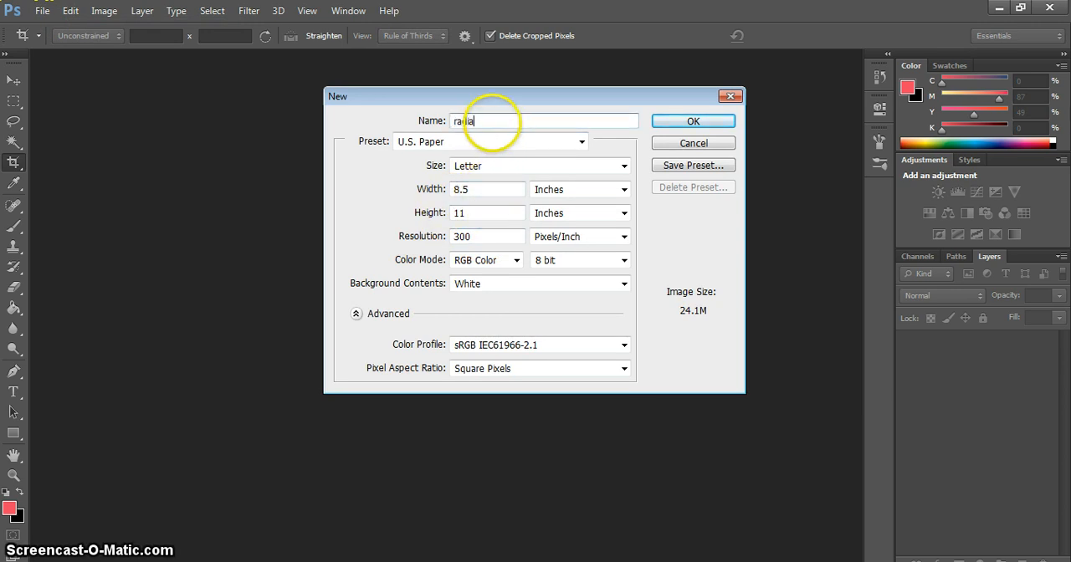
text(l)
click(402, 192)
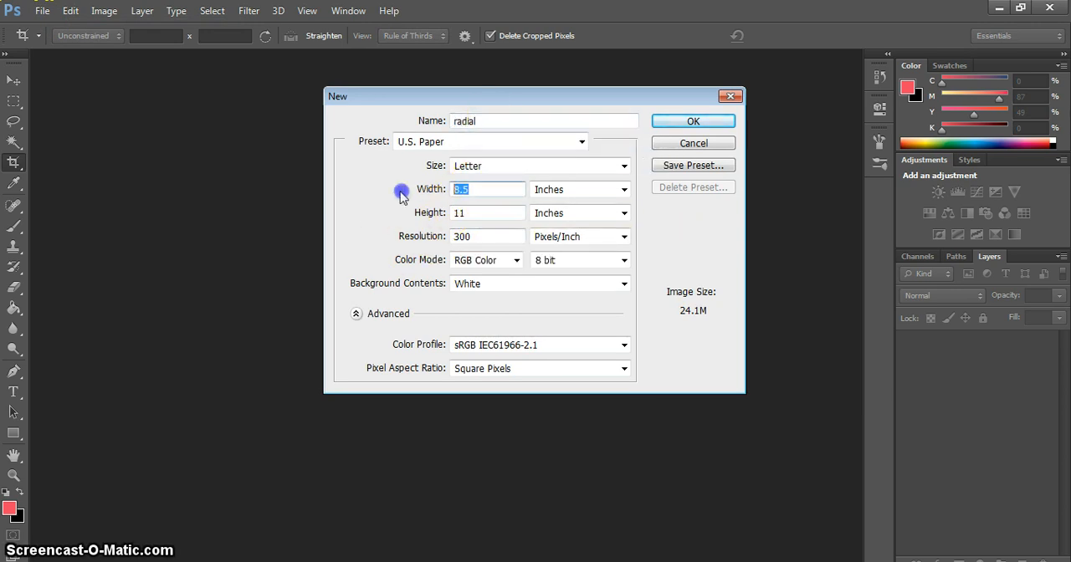
text(6)
click(473, 215)
text(6)
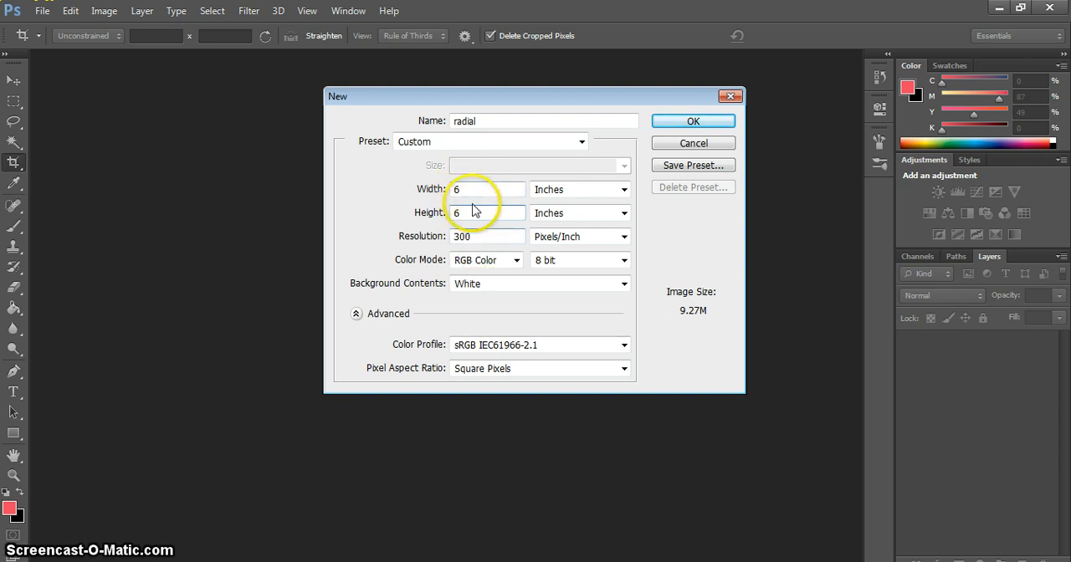
click(705, 122)
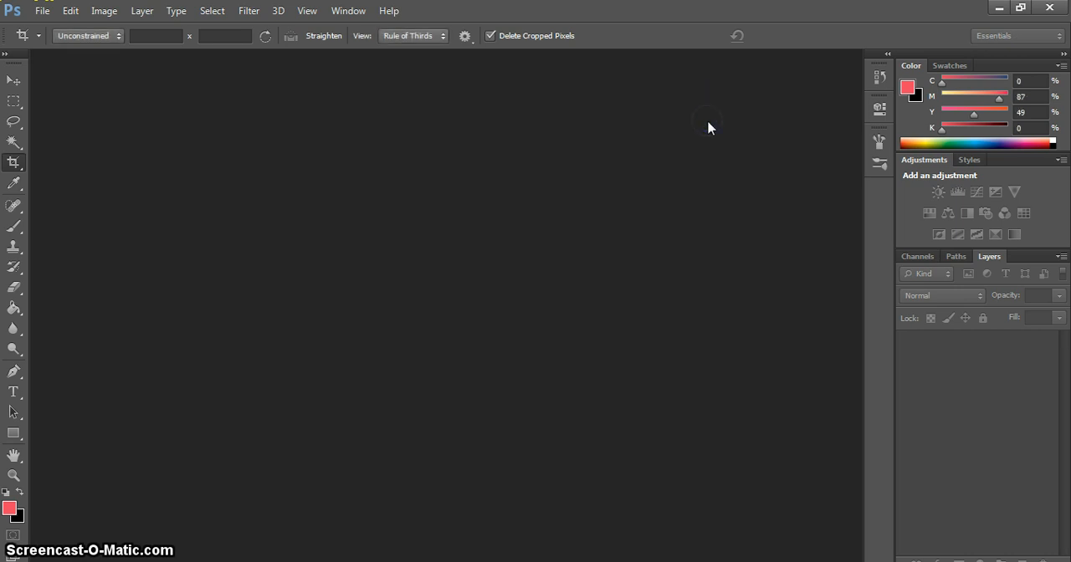
Step: Place the LIM4 Photoshop file from the Less is More folder inside Projects on the home drive into the document
click(13, 80)
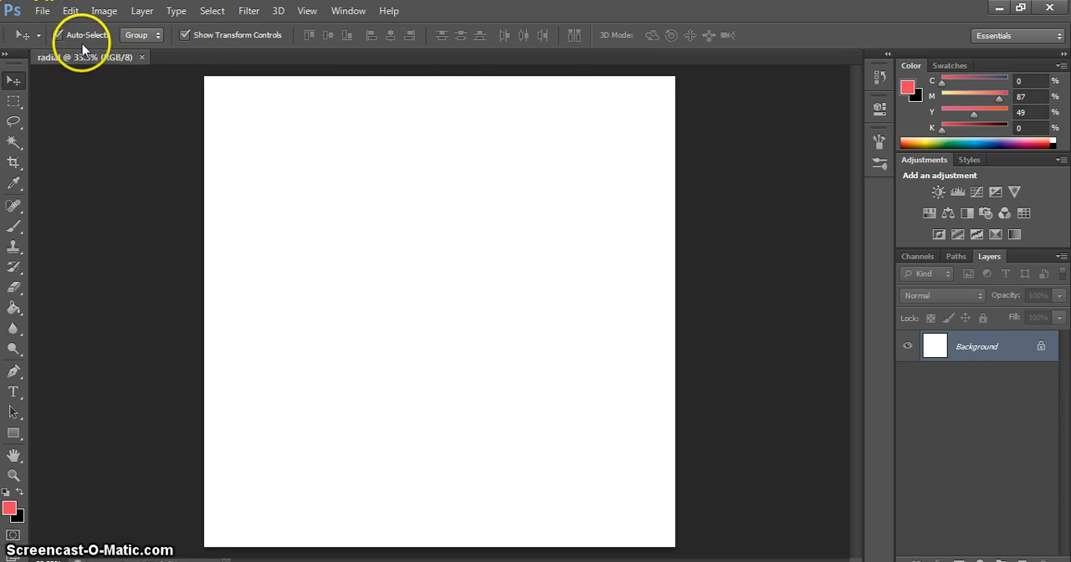
click(39, 10)
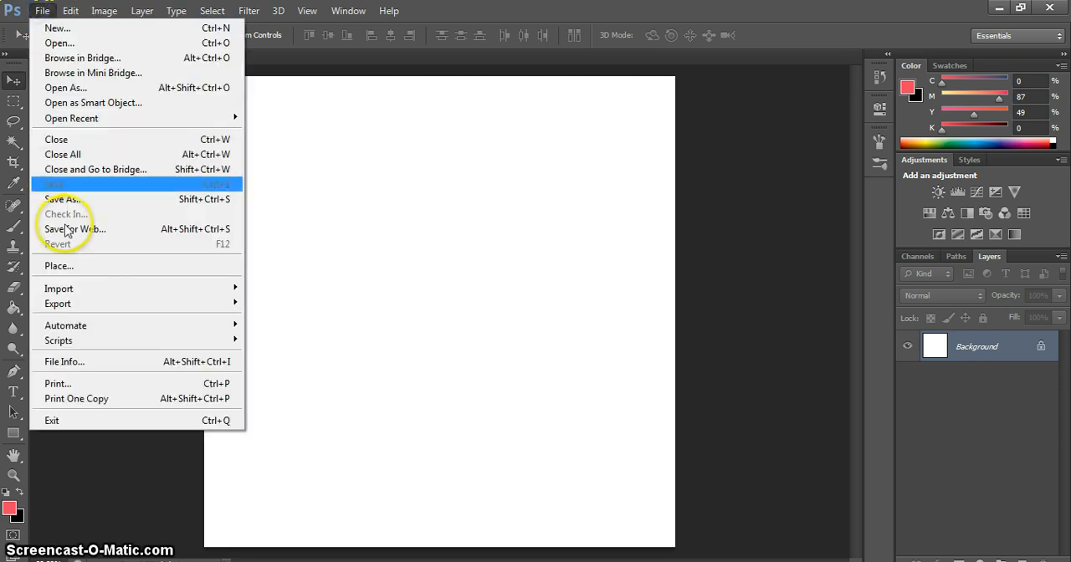
click(67, 266)
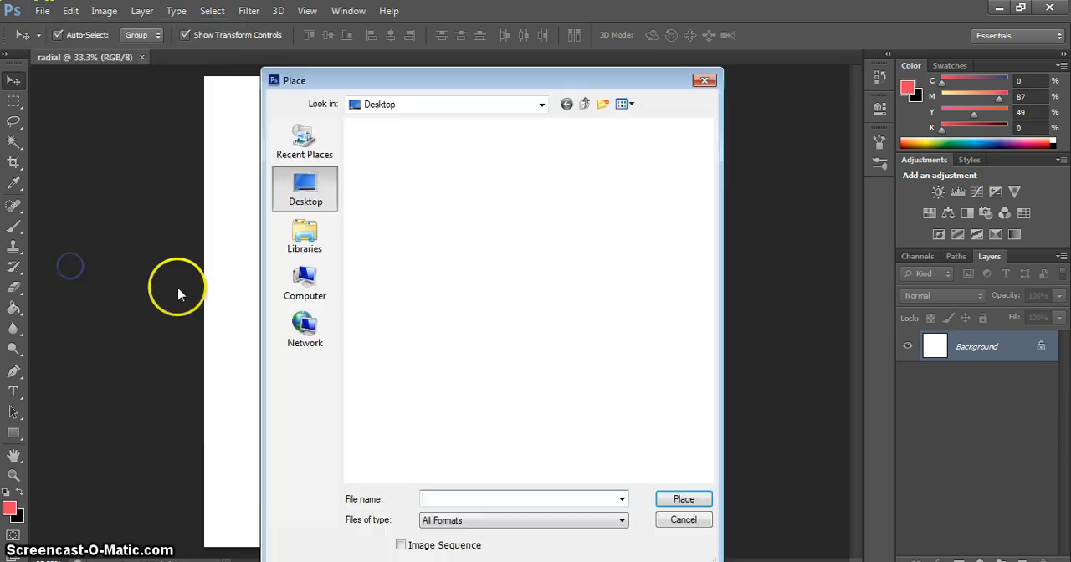
click(303, 288)
double_click(442, 286)
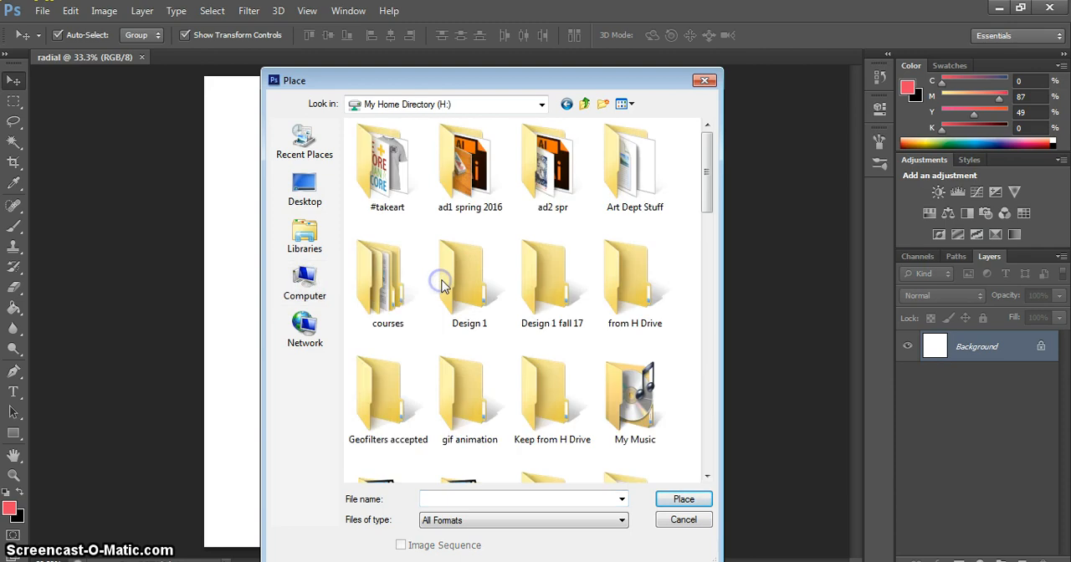
scroll(431, 282, down, 5)
double_click(459, 344)
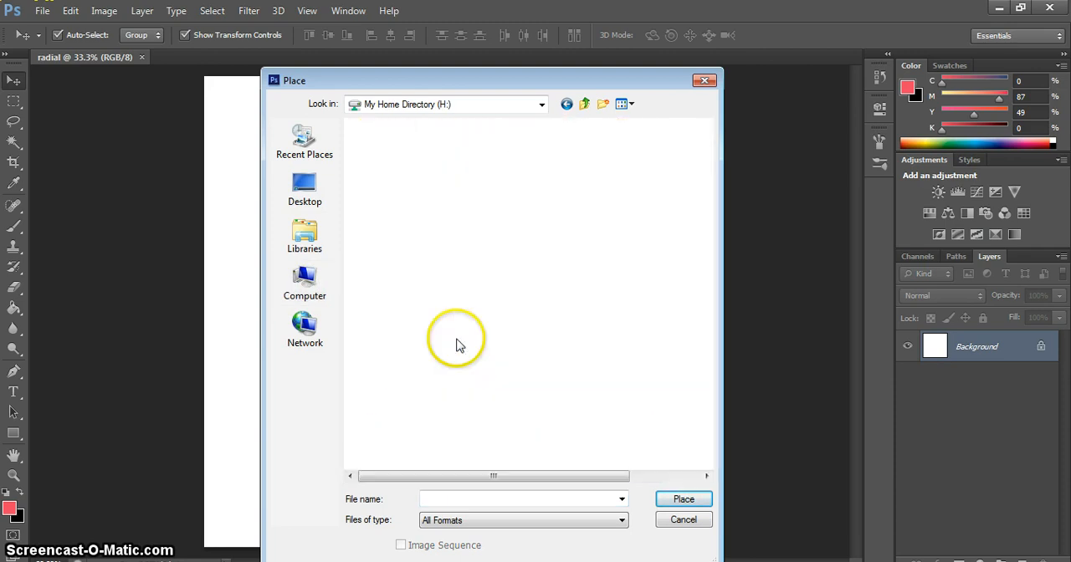
click(397, 166)
double_click(397, 166)
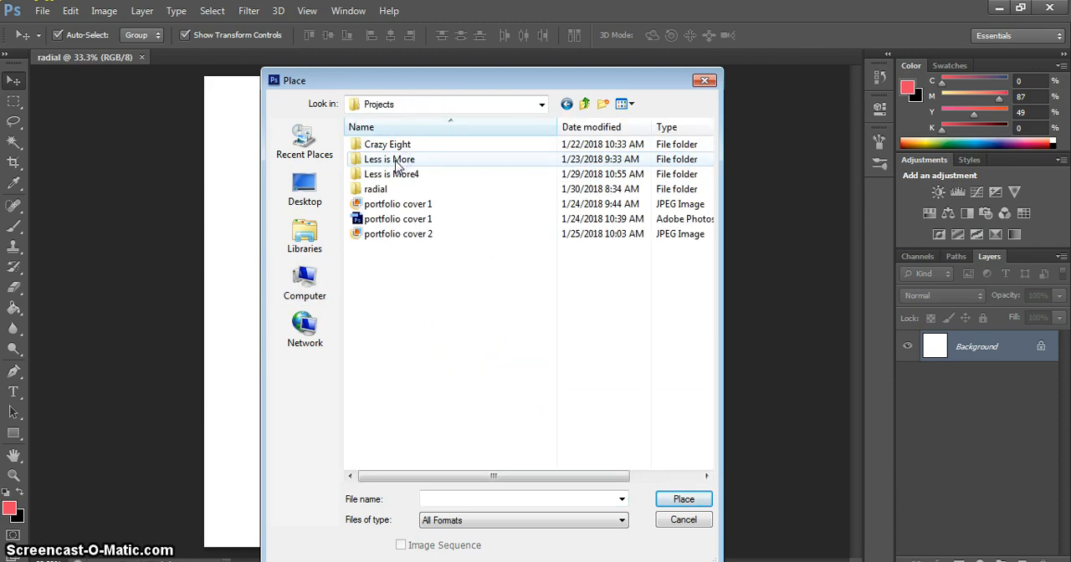
double_click(398, 164)
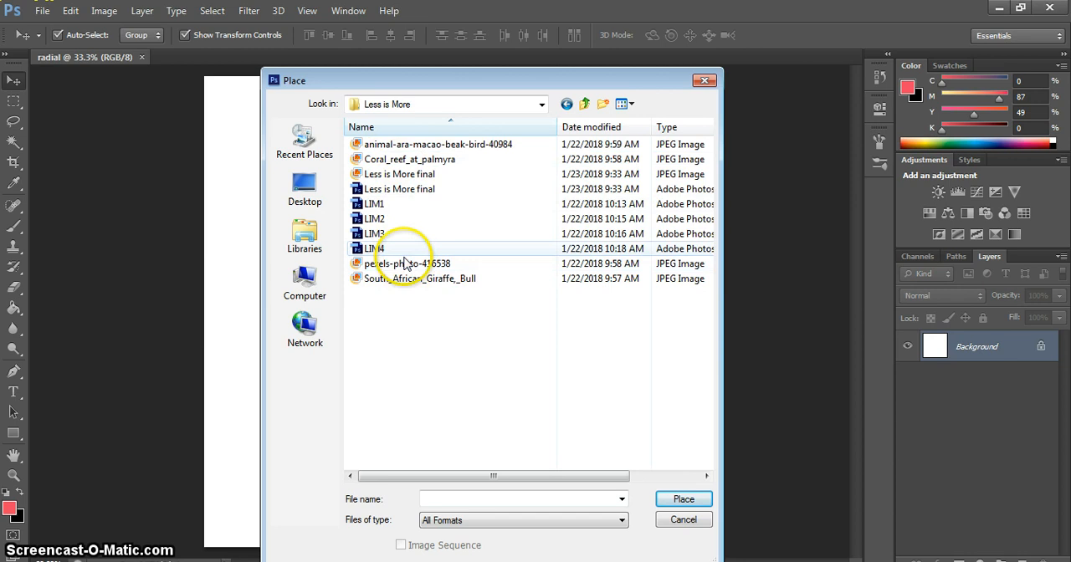
double_click(398, 250)
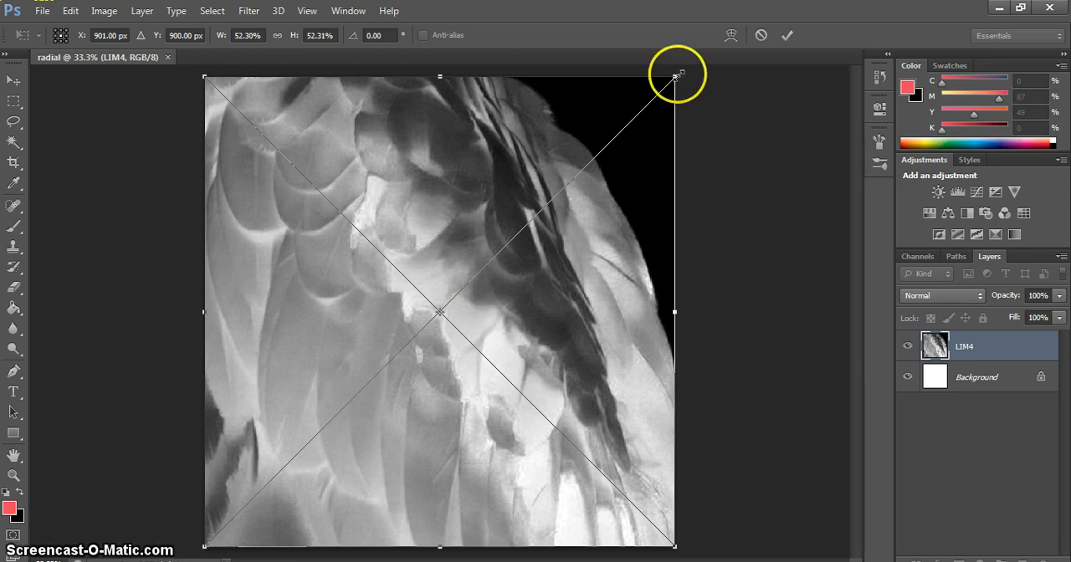
Step: Scale the placed image to about 21.8% in the canvas's lower-left corner and duplicate it into an edge-to-edge two-by-two grid
drag(678, 76, 401, 351)
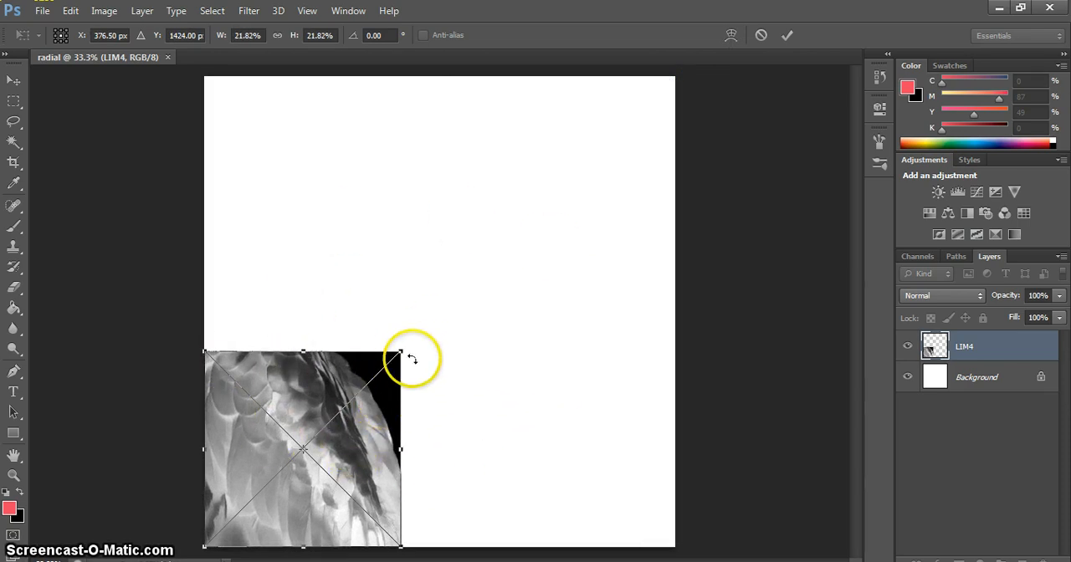
key(Return)
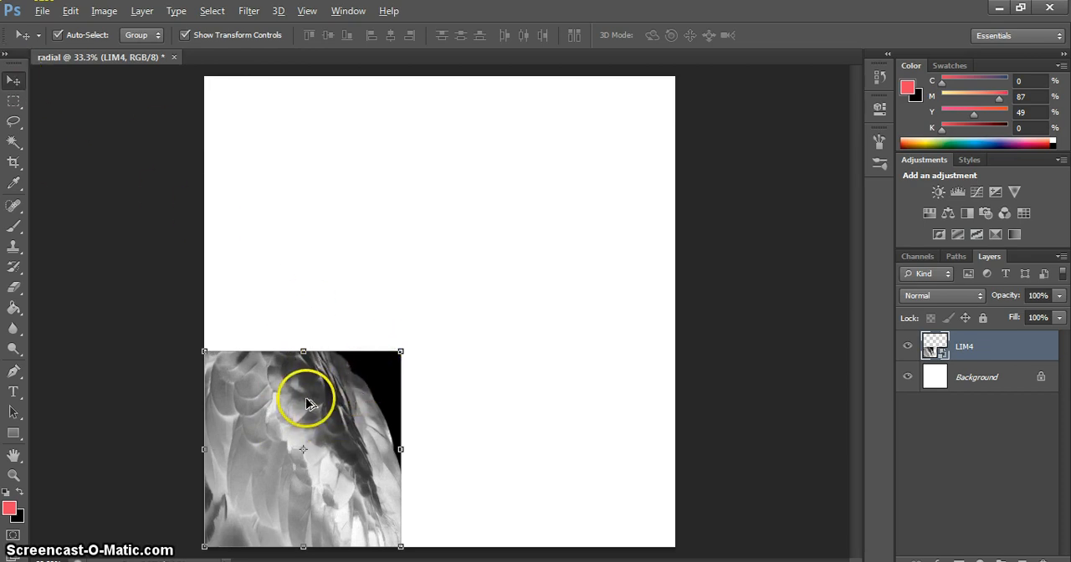
drag(341, 403, 282, 215)
drag(287, 259, 490, 260)
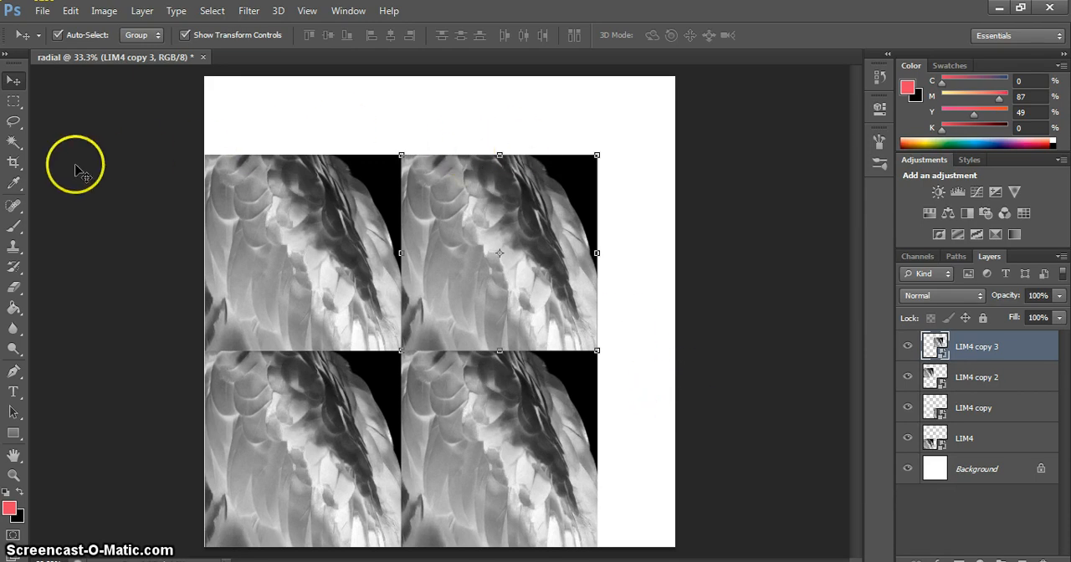
Step: Crop the canvas with a 1 x 1 (Square) ratio to about 5.01 inches, tightly around the four image tiles
click(14, 164)
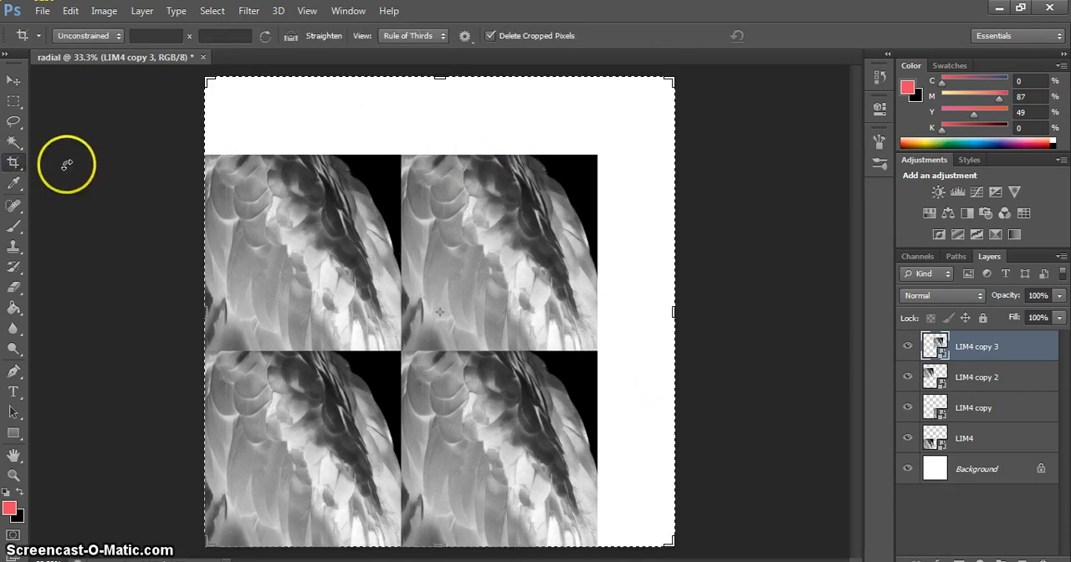
click(96, 36)
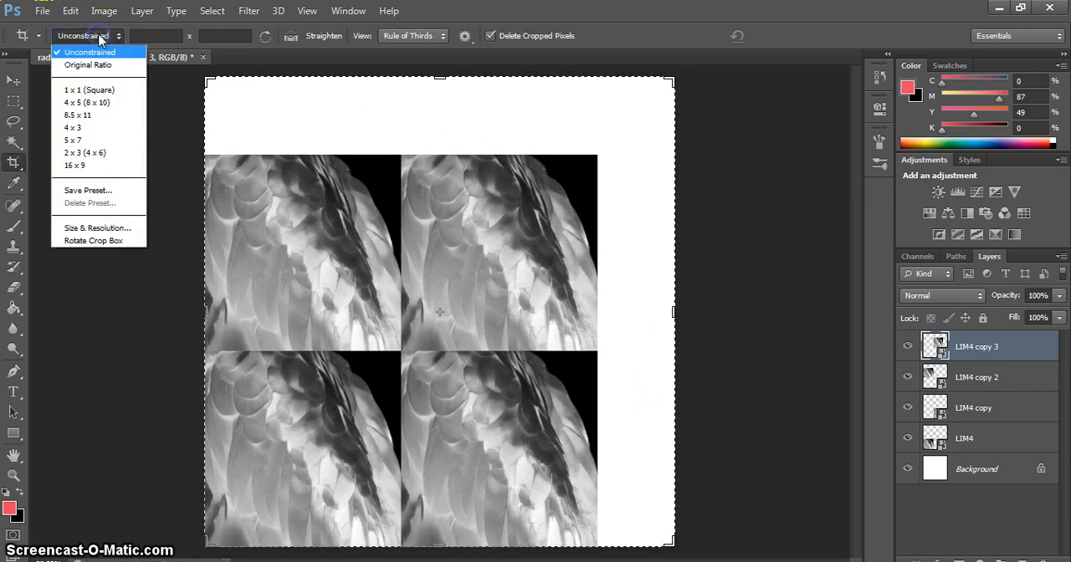
click(96, 89)
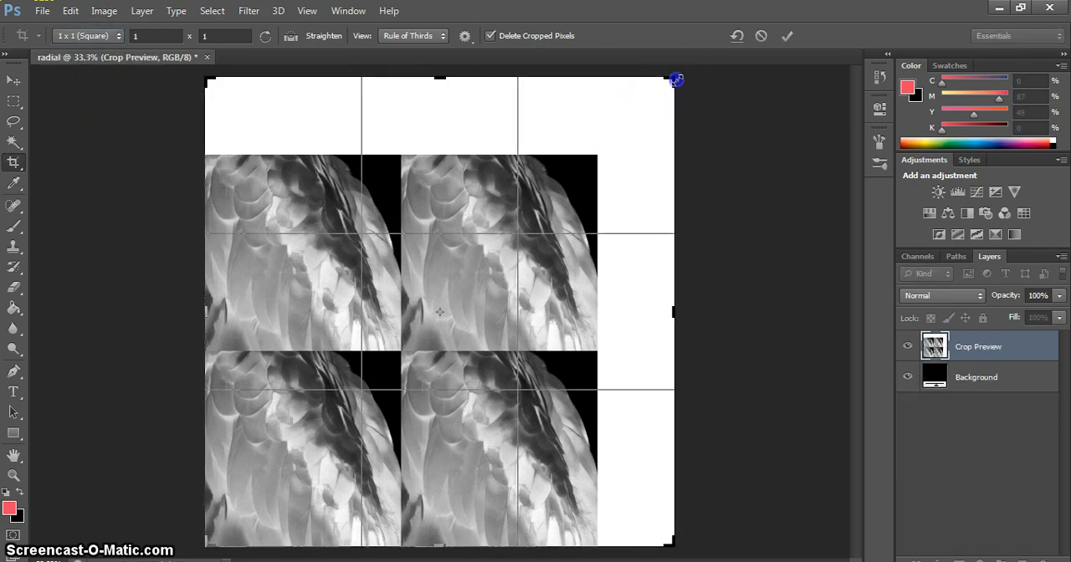
drag(676, 80, 676, 81)
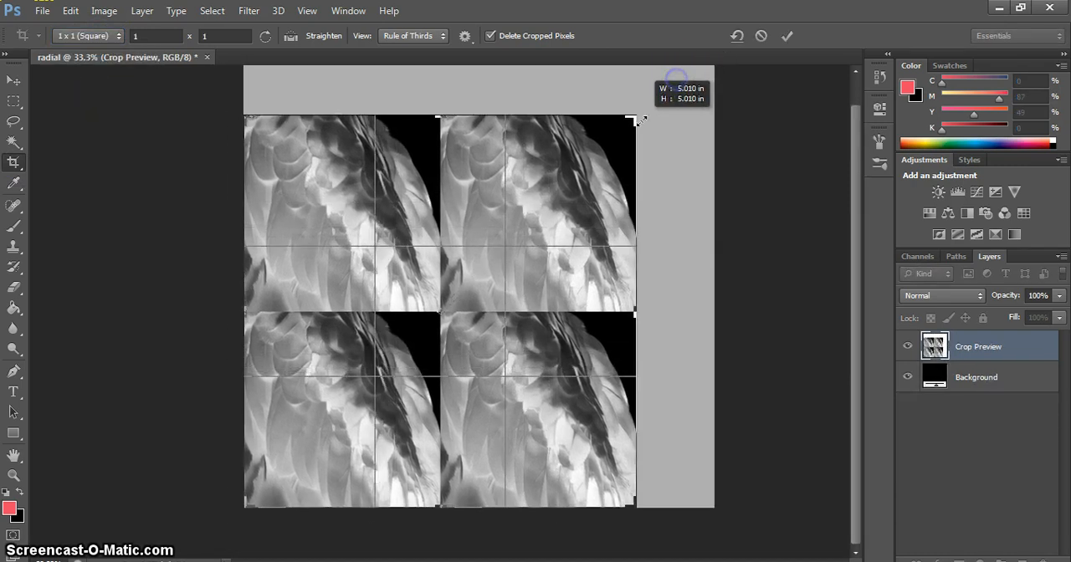
drag(639, 120, 642, 120)
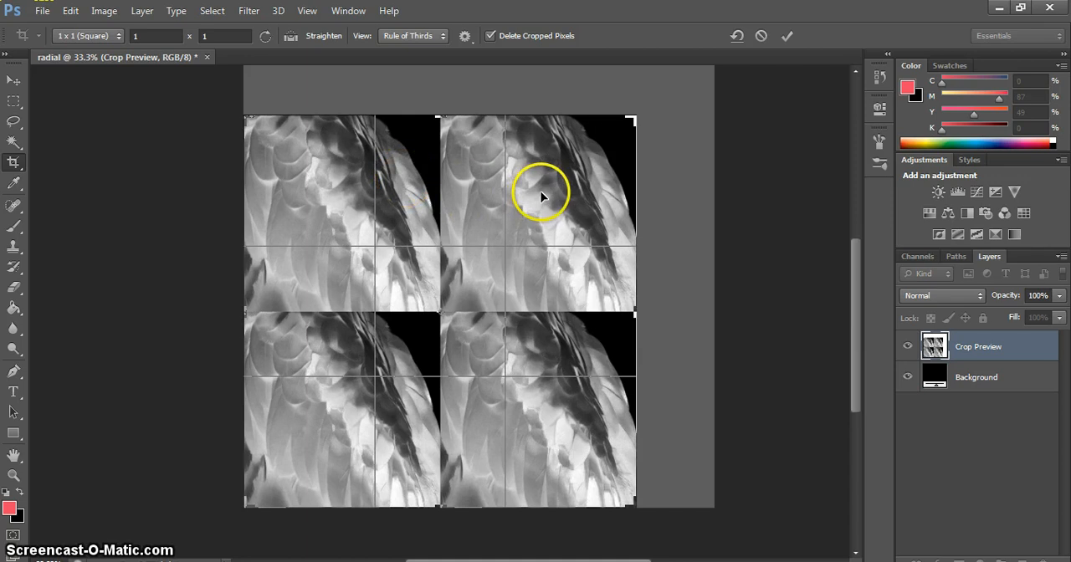
key(Return)
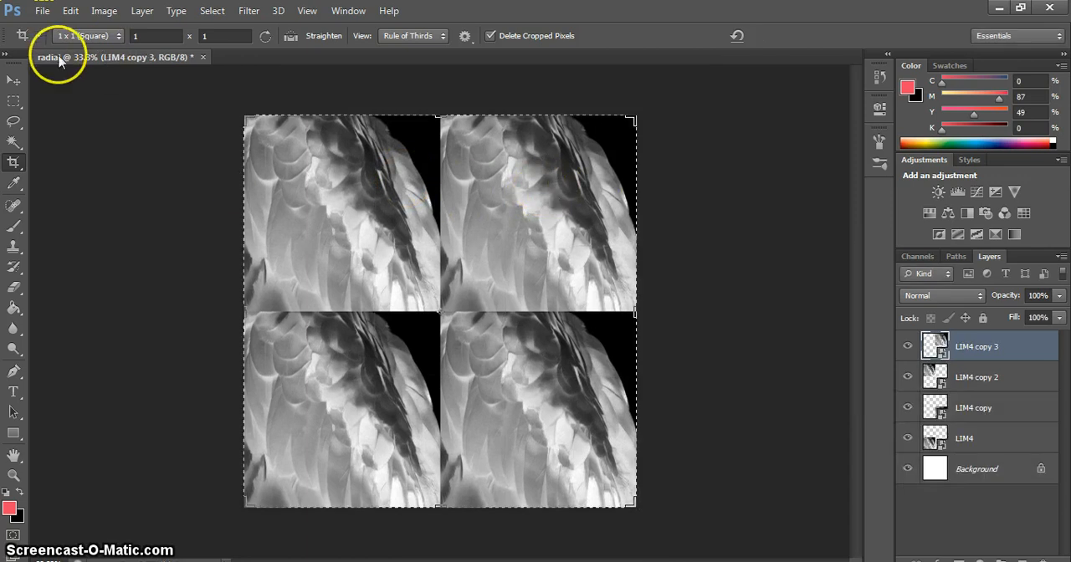
Step: Flip the upper-right image tile horizontally so it mirrors the upper-left one
click(13, 80)
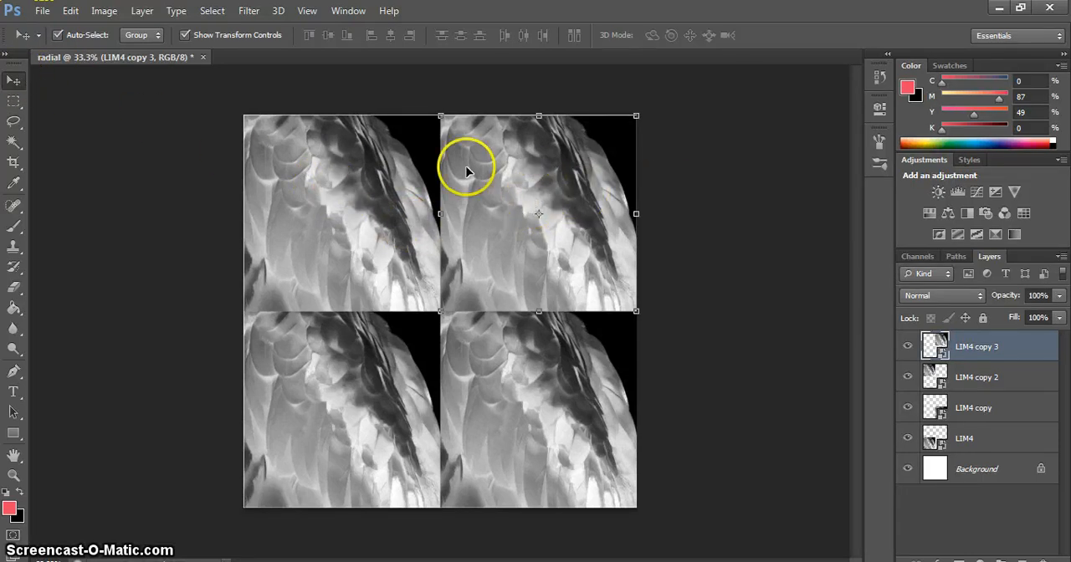
click(71, 11)
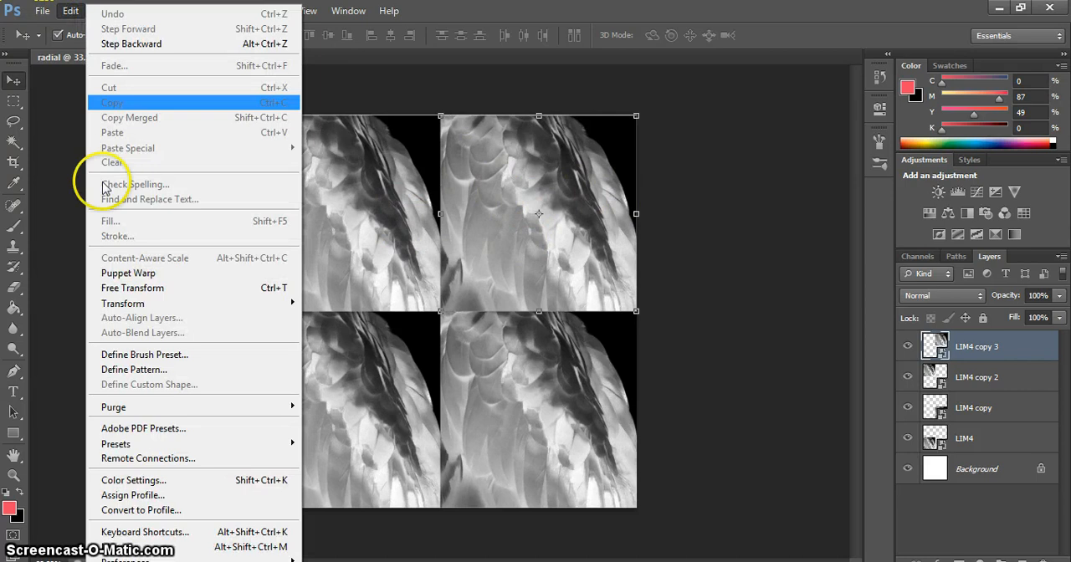
mouse_move(200, 303)
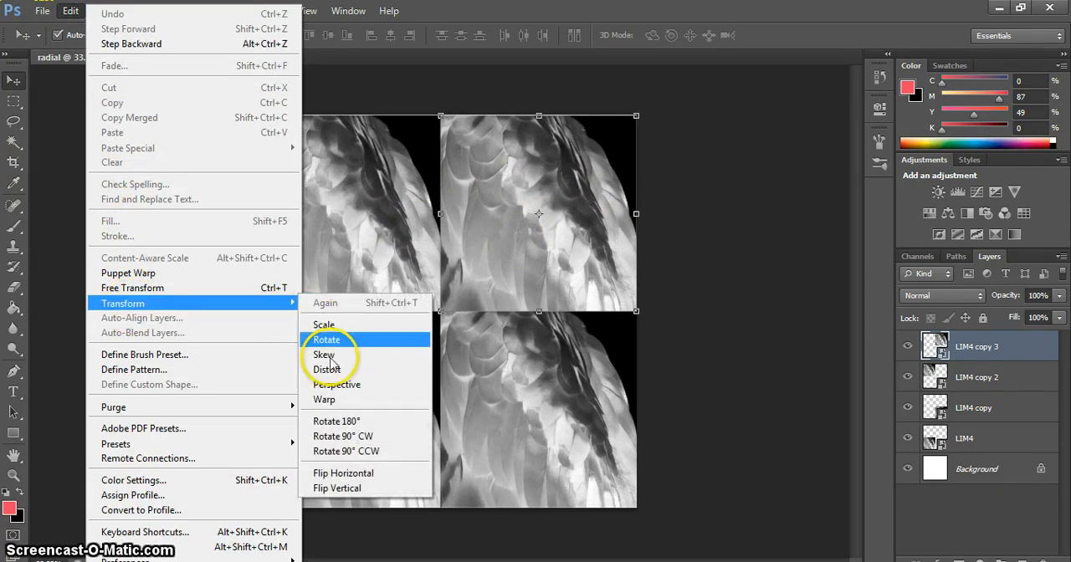
click(367, 473)
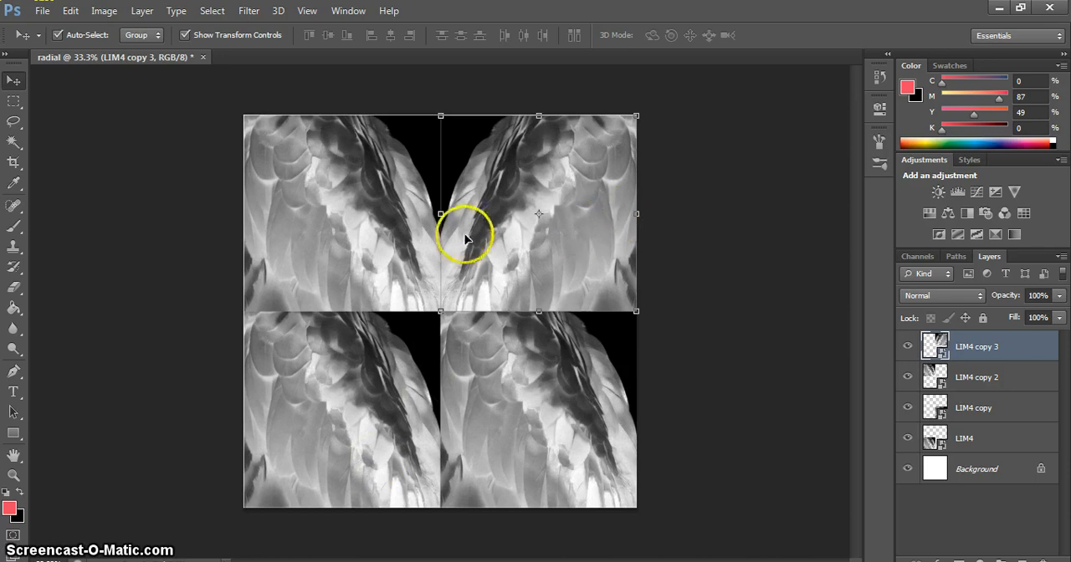
Step: Flip the lower-right image tile vertically
click(506, 401)
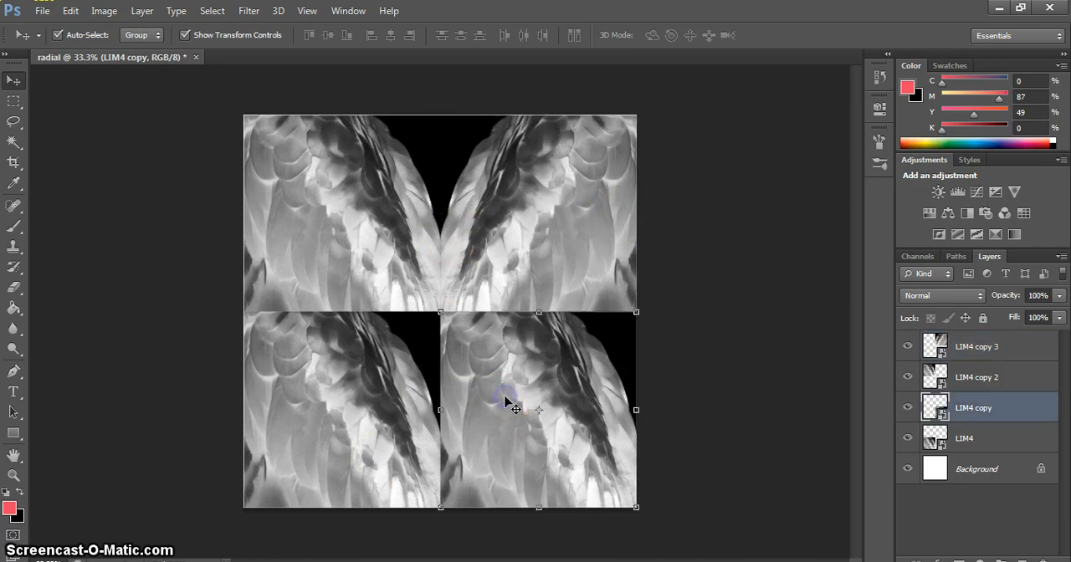
click(70, 11)
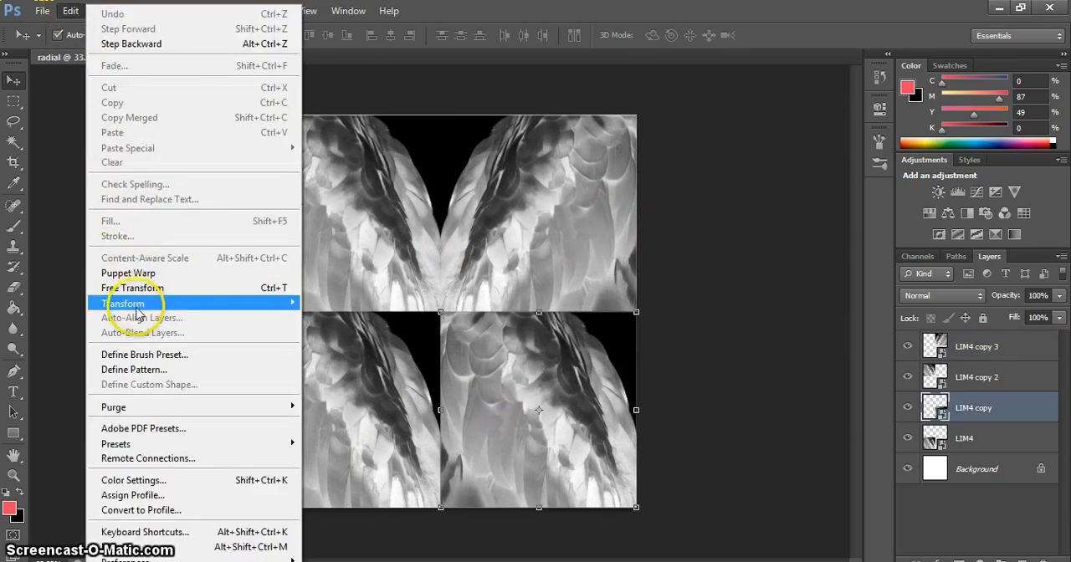
mouse_move(155, 306)
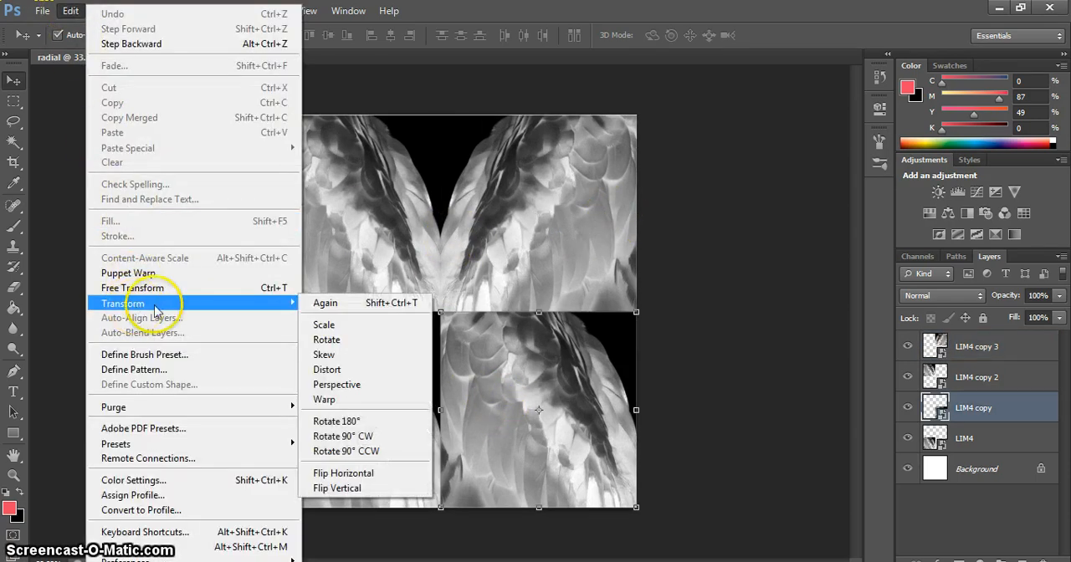
click(335, 489)
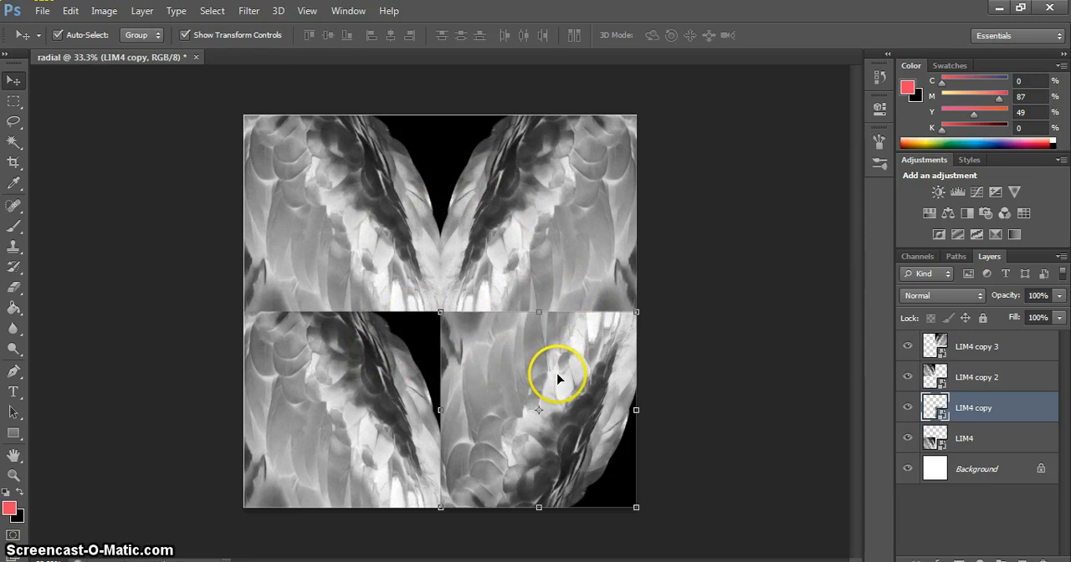
Step: Swap the two lower tiles, putting the vertically flipped one at lower left and the unflipped one at lower right
drag(559, 379, 480, 379)
drag(292, 388, 527, 383)
drag(437, 405, 313, 406)
drag(541, 390, 504, 400)
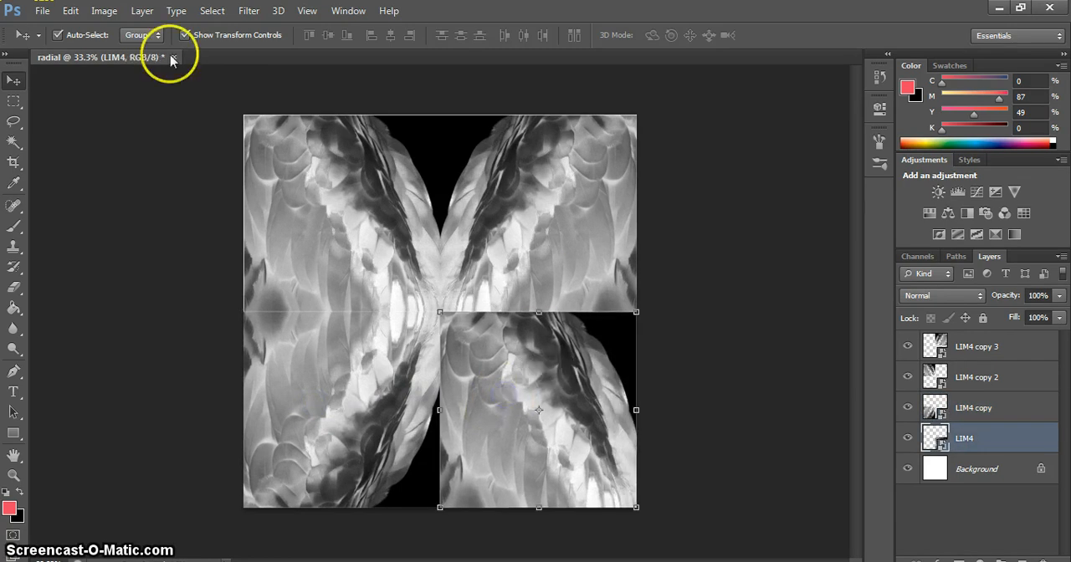
Step: Flip the lower-right image tile horizontally and vertically so it mirrors the tiles beside and above it
click(71, 11)
mouse_move(144, 299)
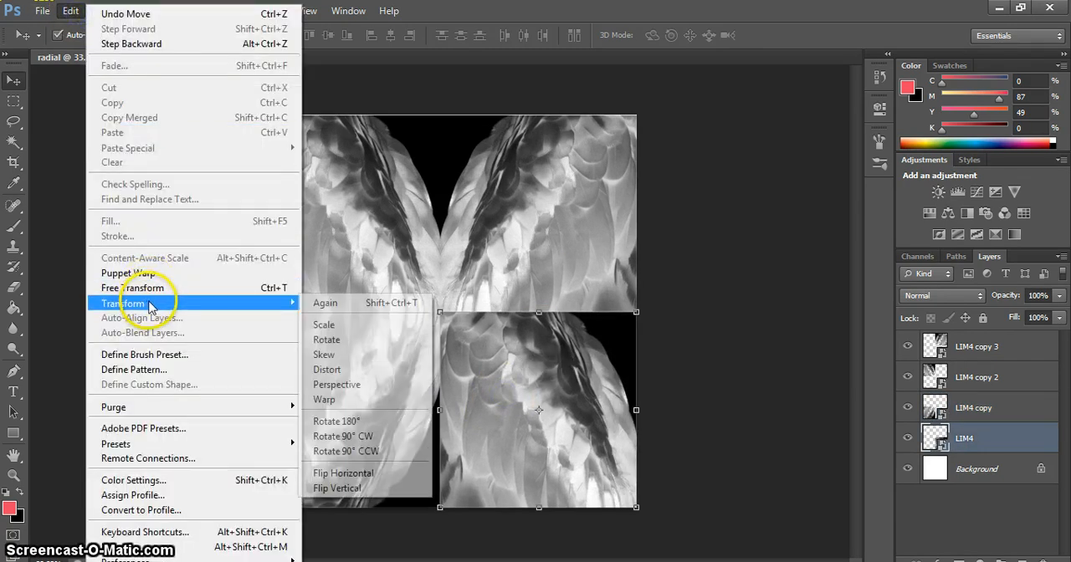
click(350, 474)
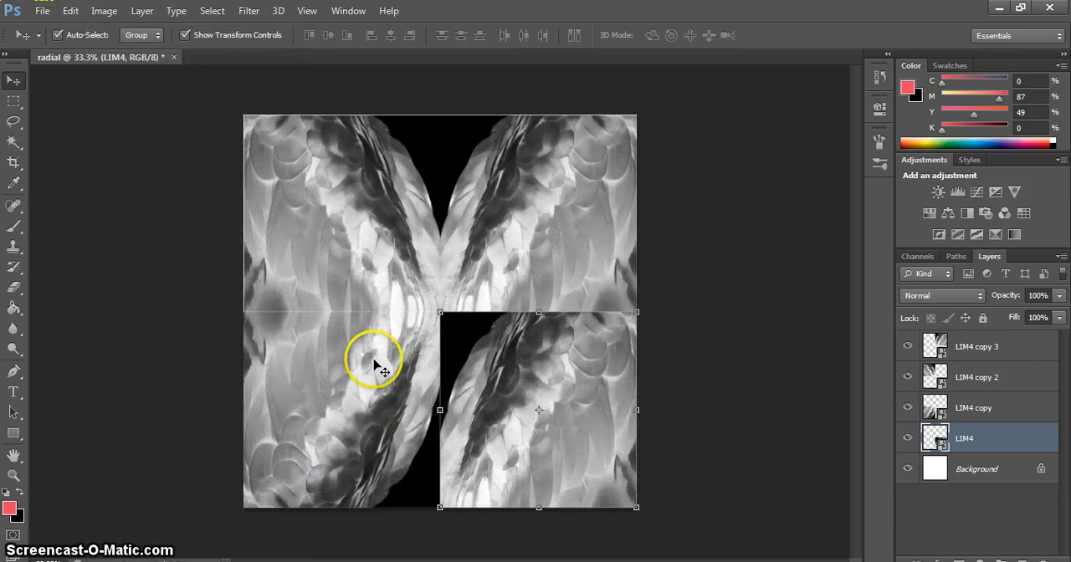
click(70, 12)
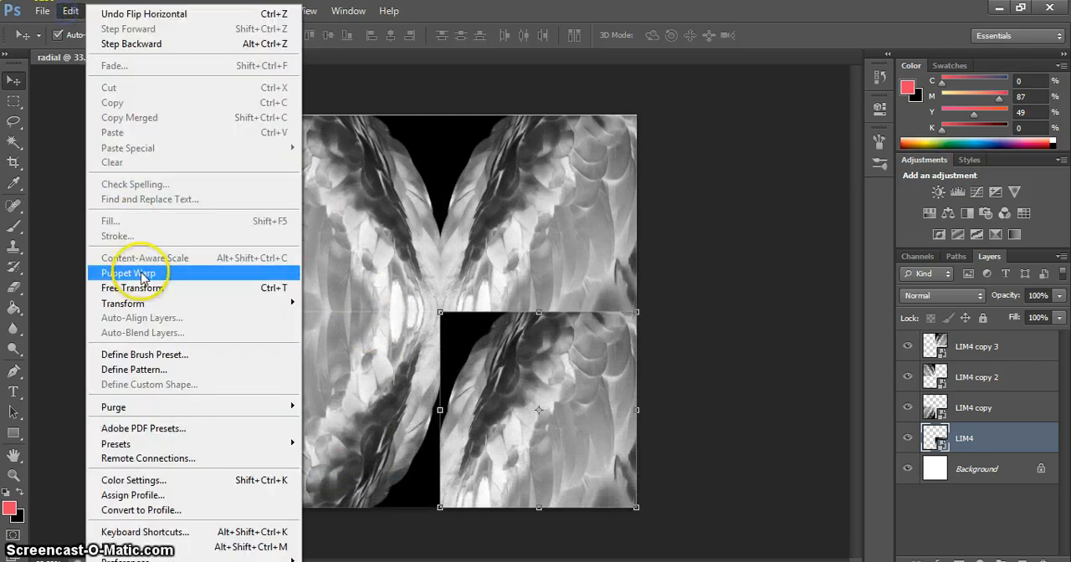
mouse_move(147, 303)
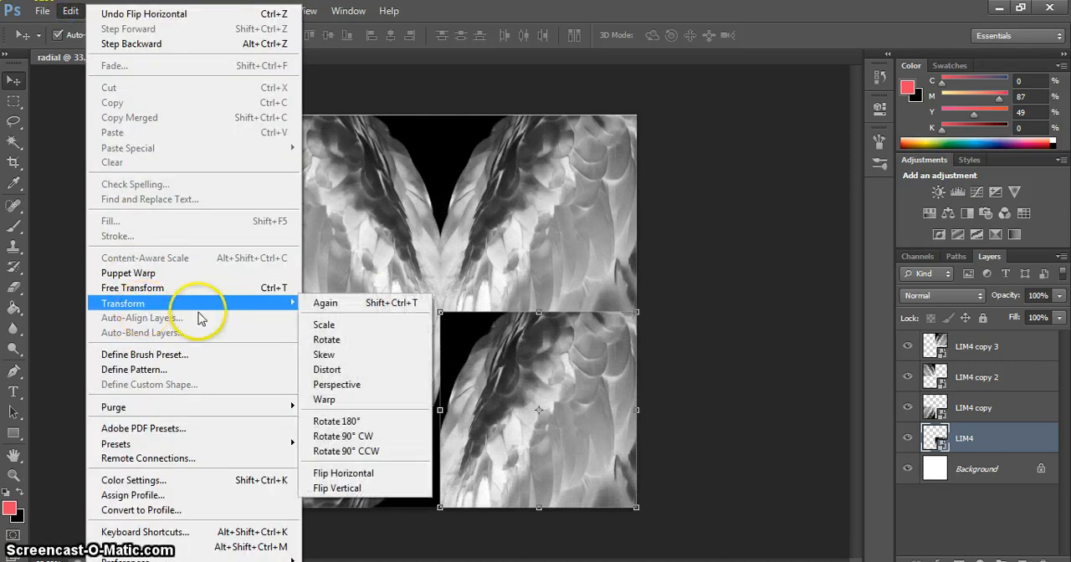
click(355, 489)
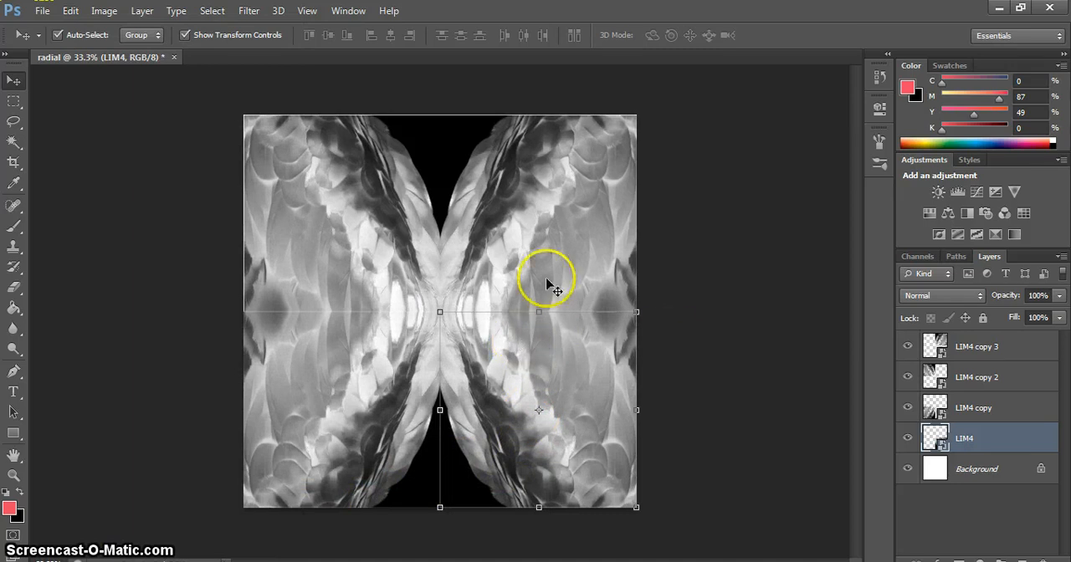
Step: Nudge the two upper tiles down to close the horizontal seam, checking the joins with the lower tiles
click(580, 274)
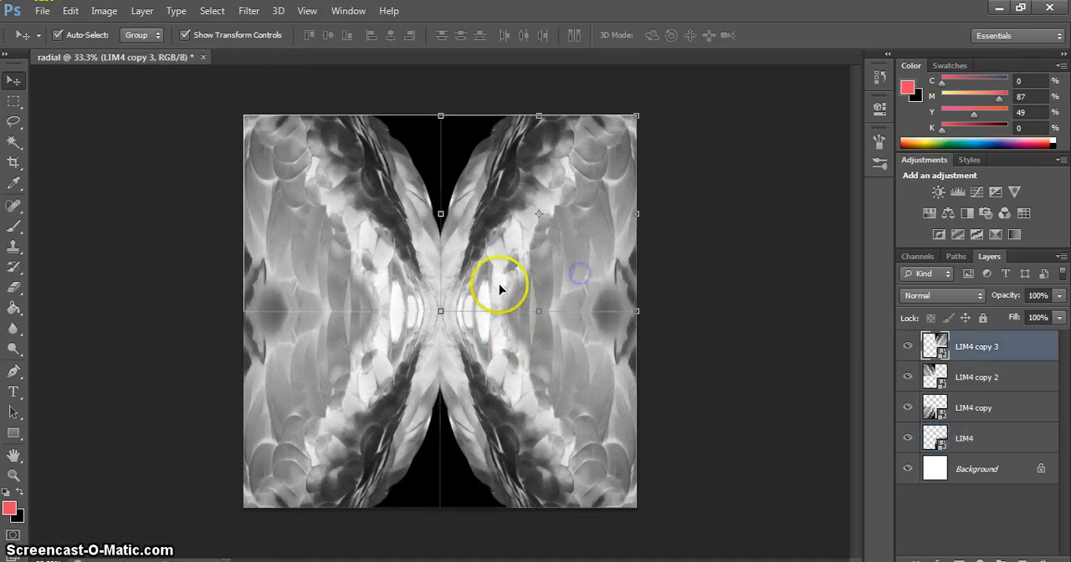
scroll(351, 321, up, 3)
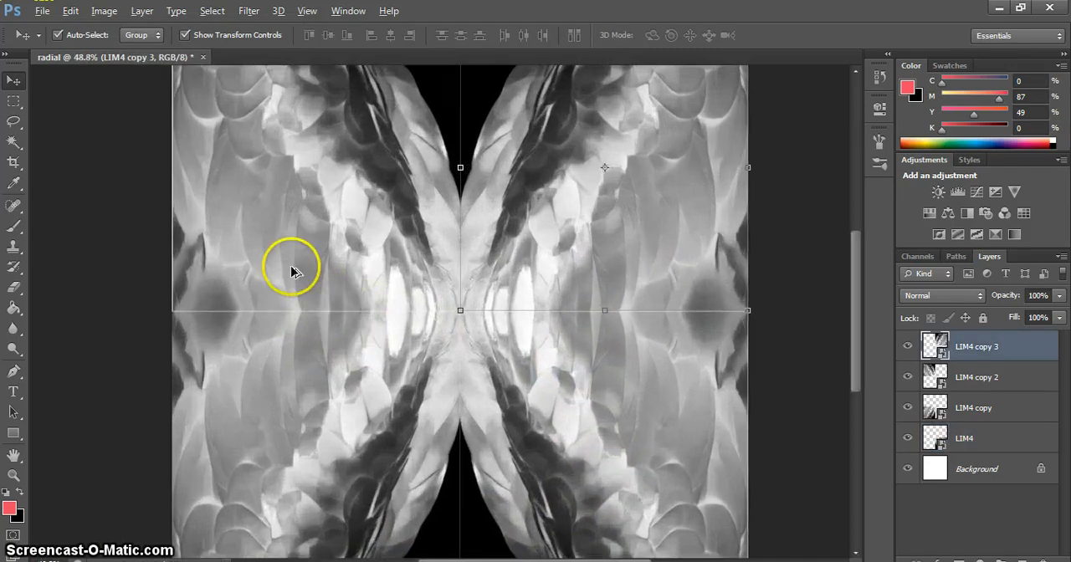
click(293, 272)
key(Down)
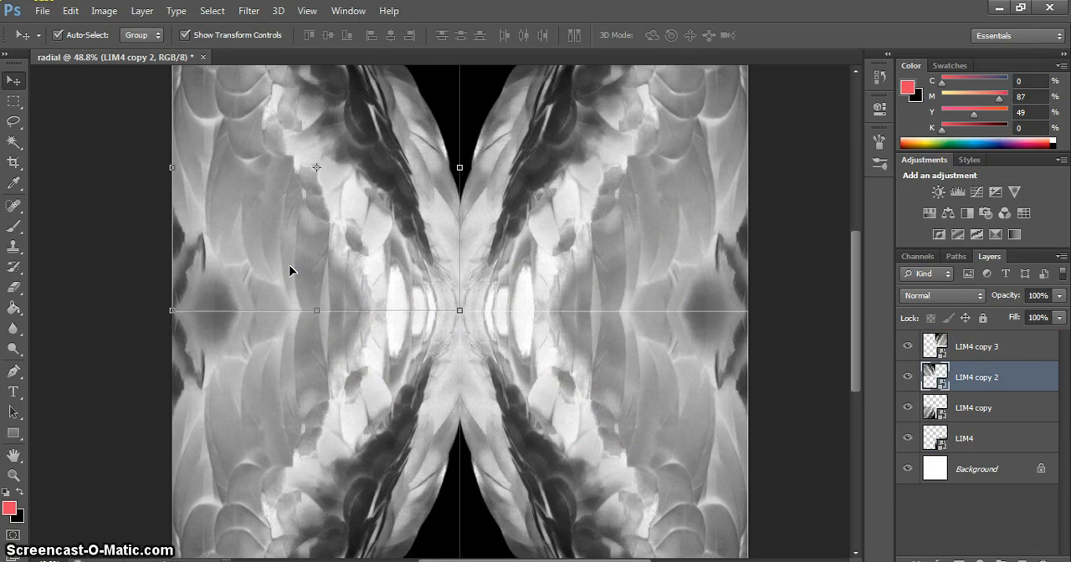
click(685, 284)
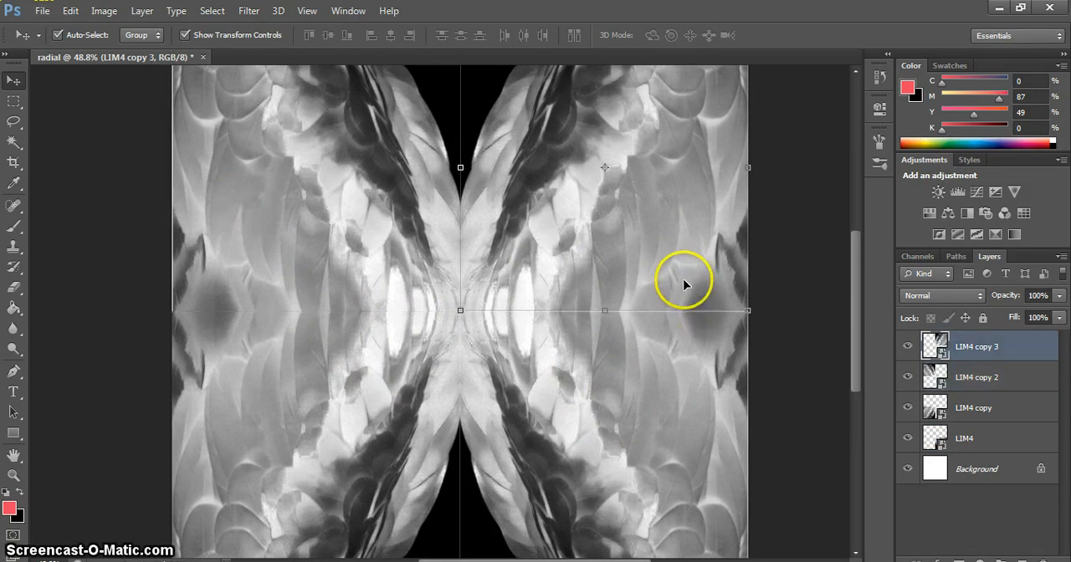
scroll(658, 363, down, 1)
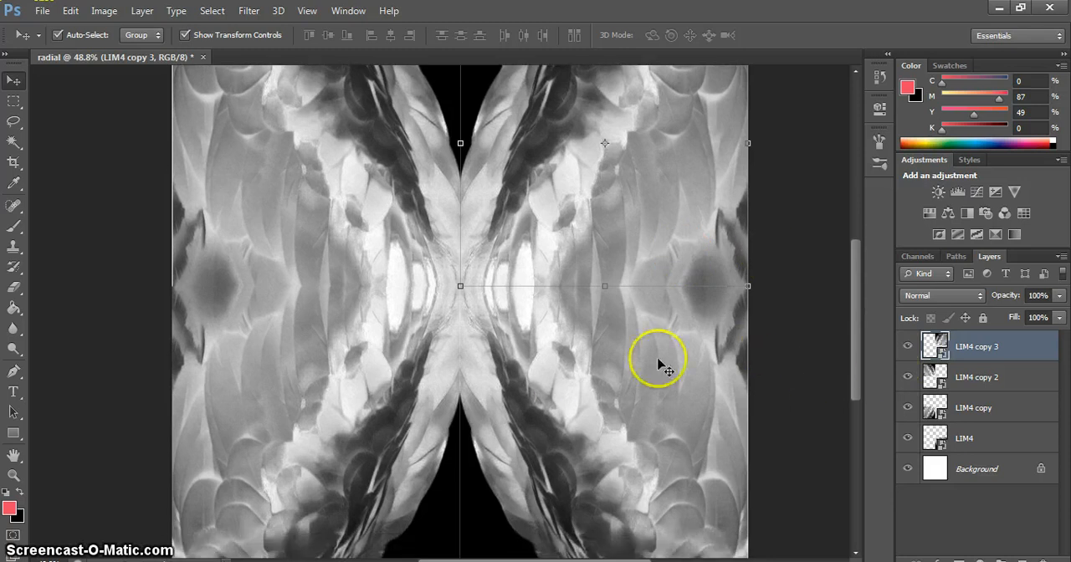
click(569, 411)
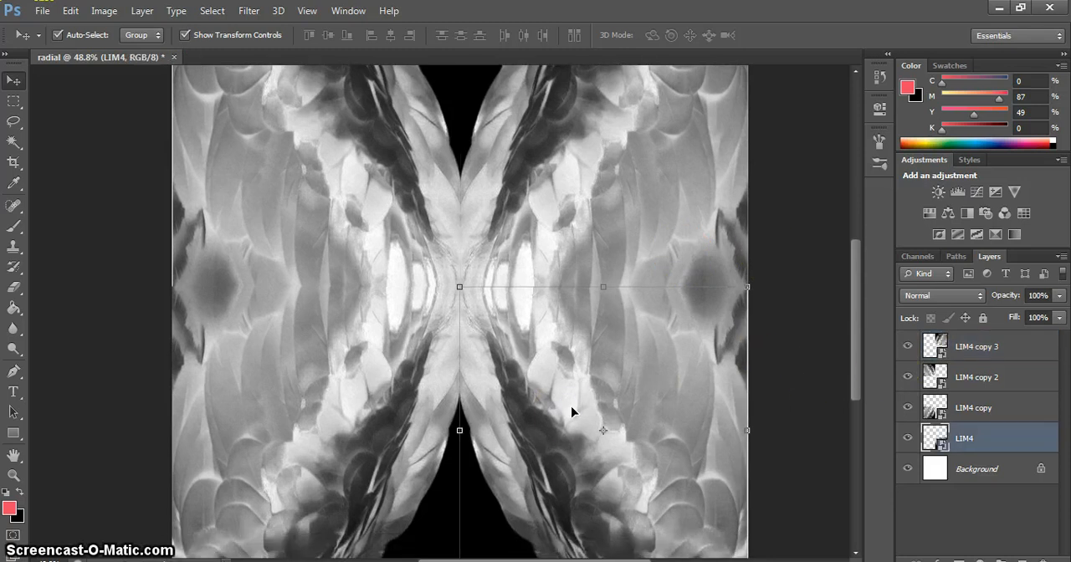
click(376, 437)
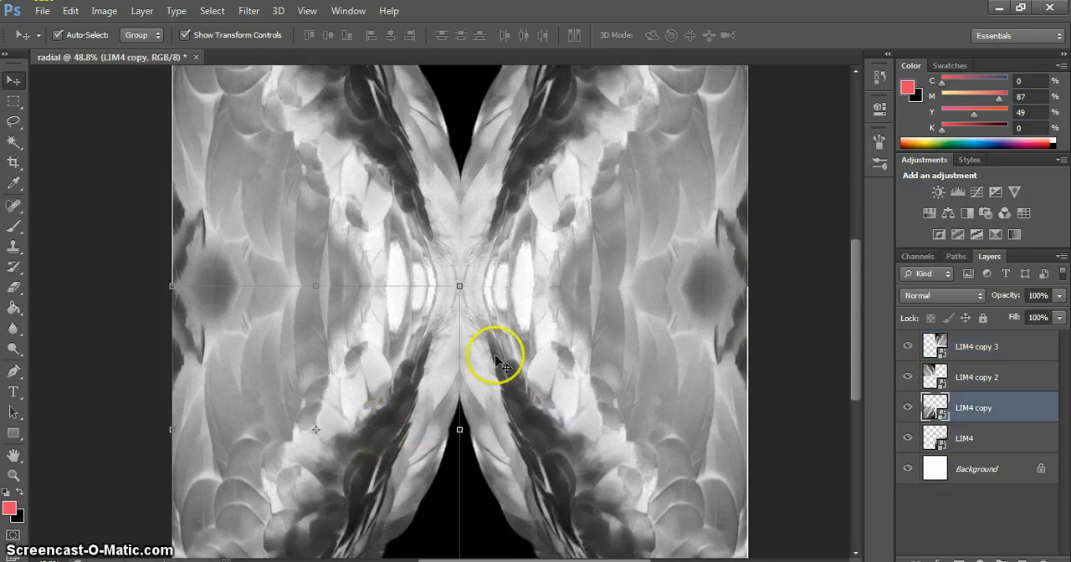
click(532, 178)
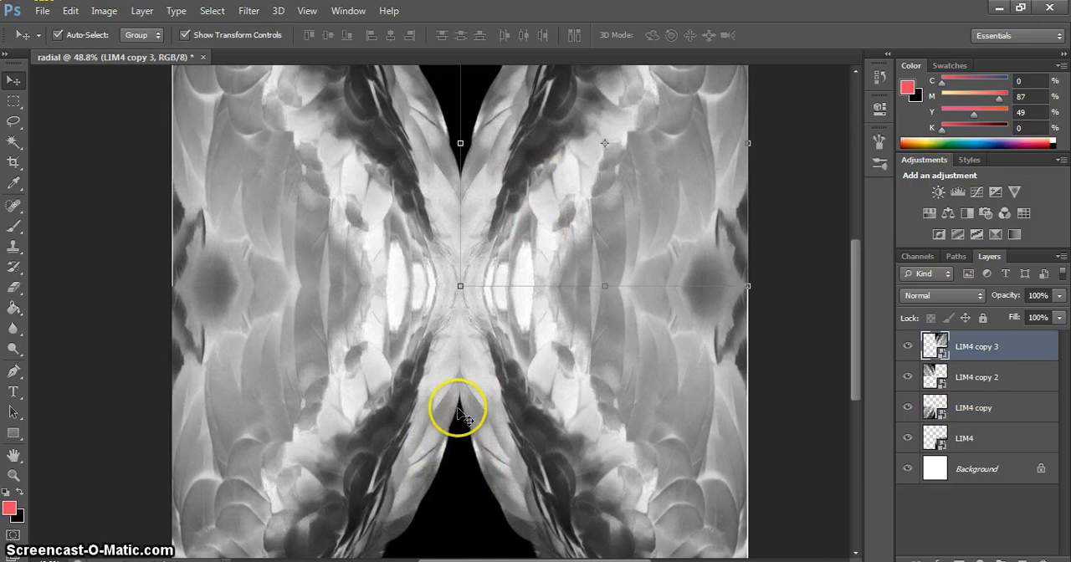
scroll(568, 333, up, 2)
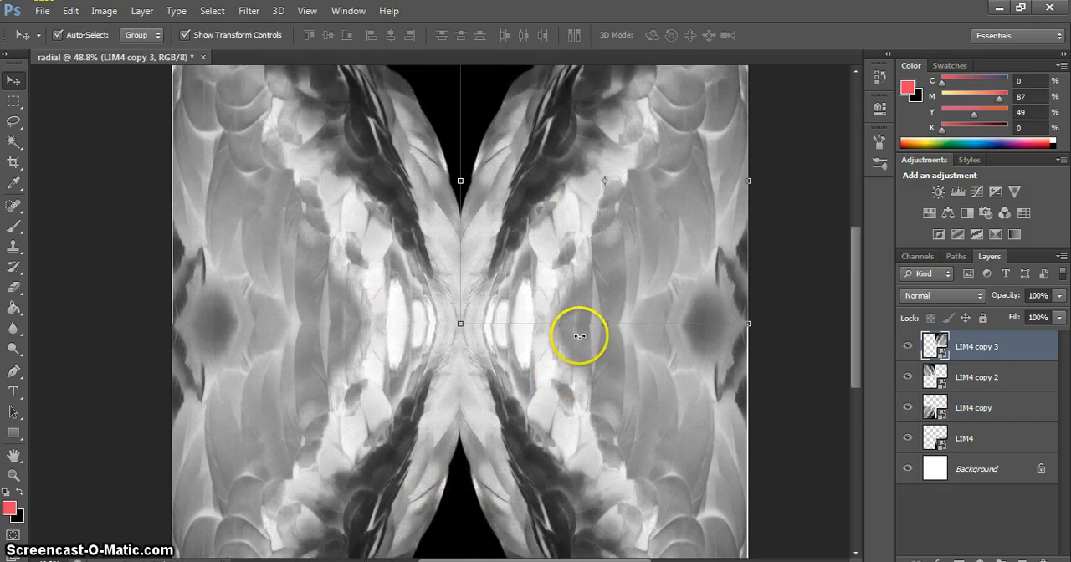
scroll(579, 336, down, 1)
click(529, 404)
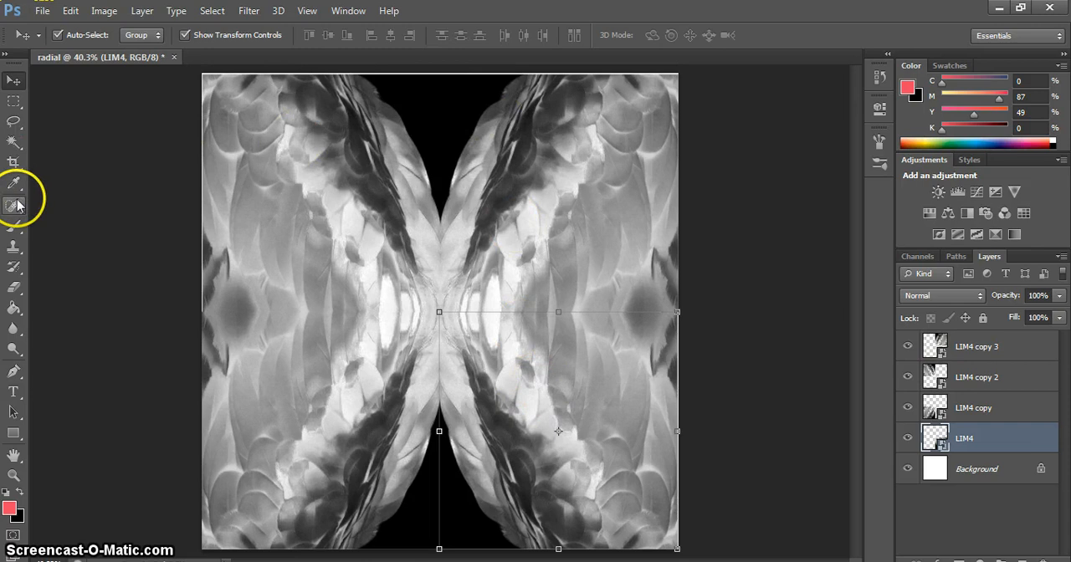
Step: Crop the canvas slightly tighter at 1 x 1 (Square) to trim the thin white strip along the upper edge
click(14, 163)
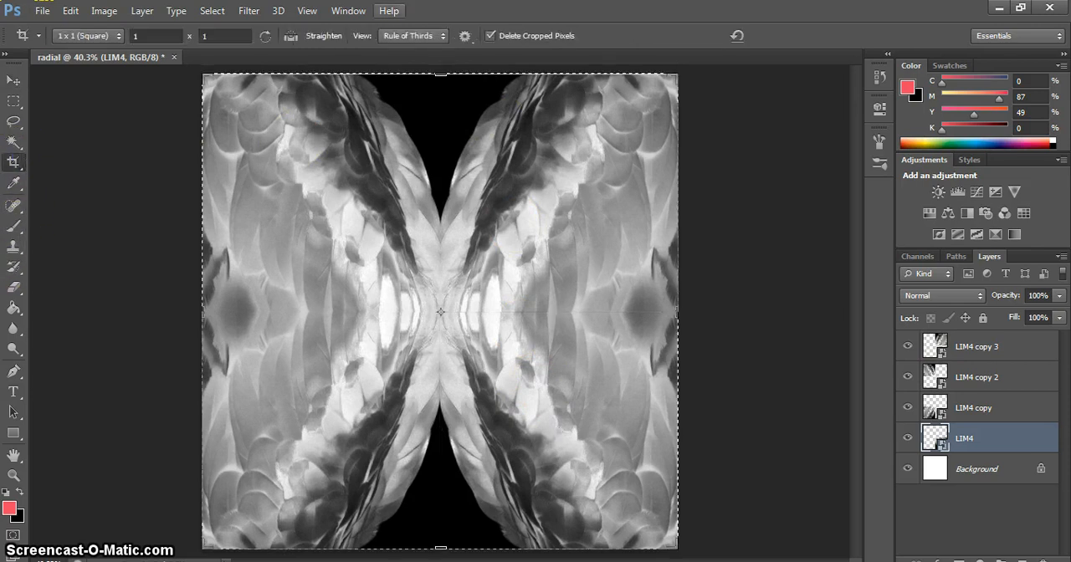
click(442, 72)
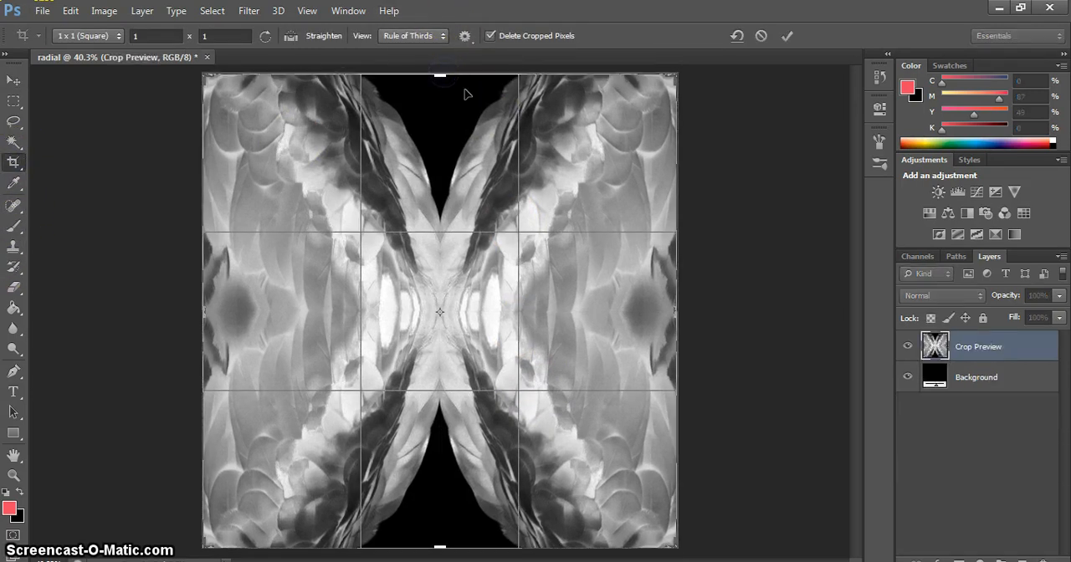
key(Return)
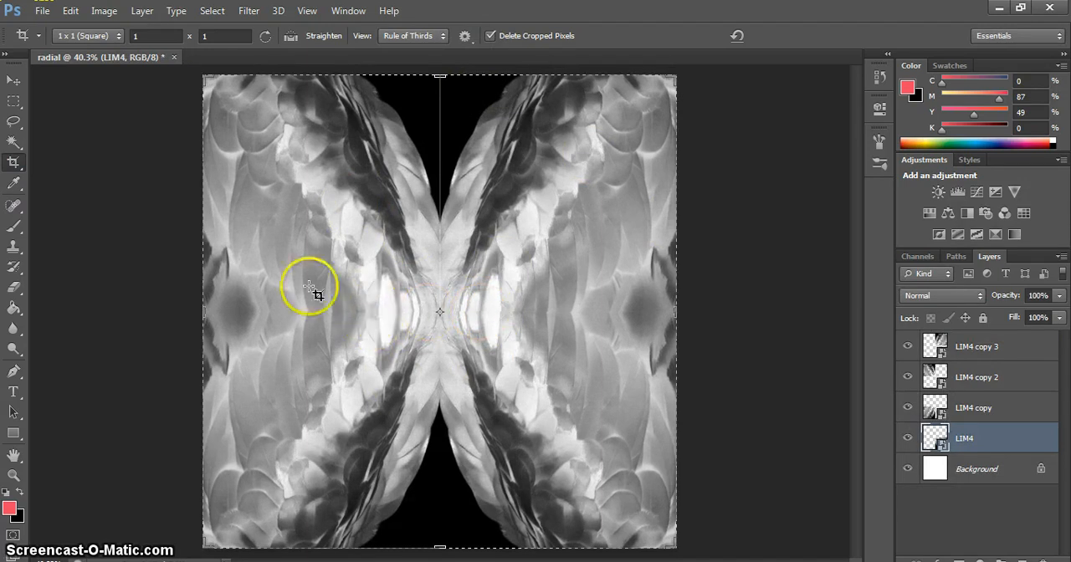
Step: Swap the two upper tiles so the outer edges of the design meet along the vertical centre line
click(14, 79)
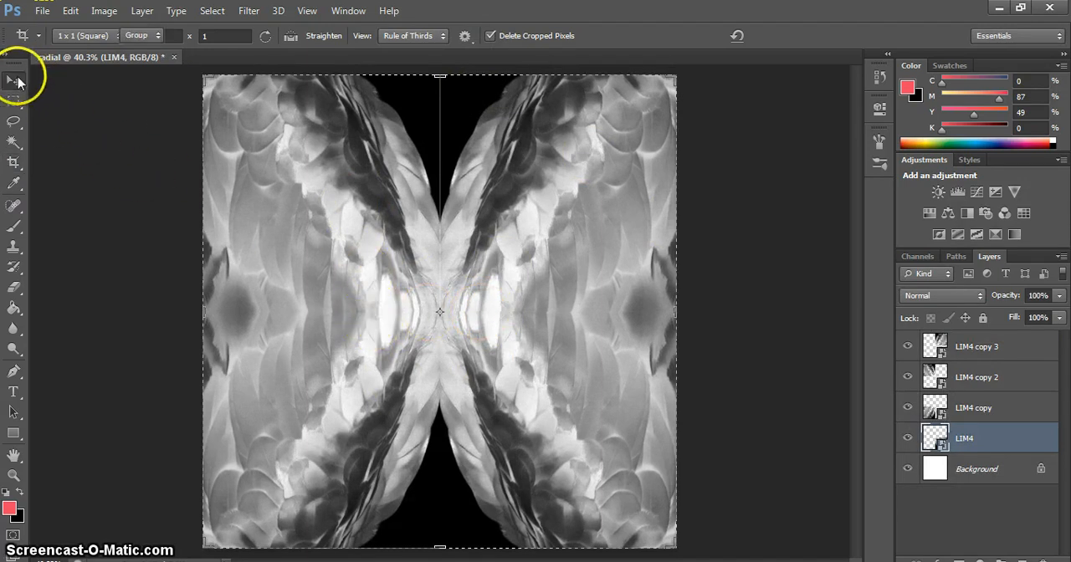
click(318, 177)
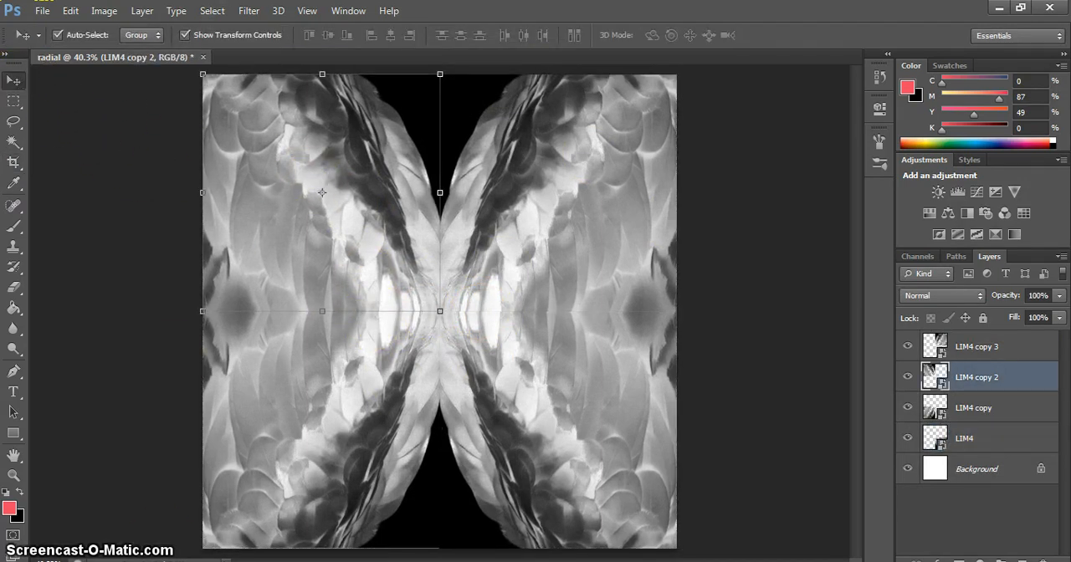
click(703, 418)
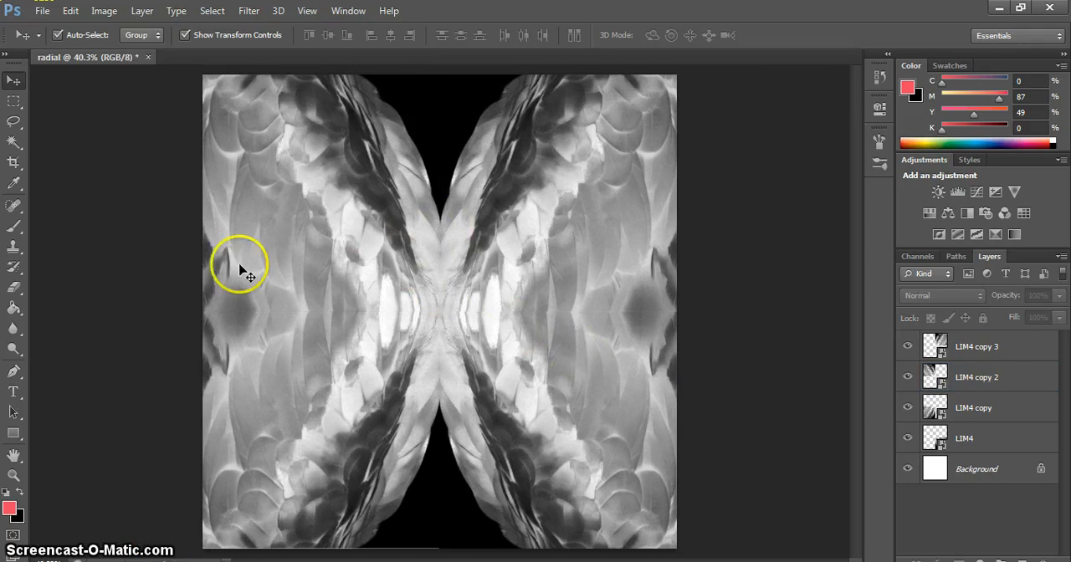
click(284, 184)
drag(283, 184, 374, 177)
drag(565, 206, 630, 210)
drag(354, 226, 331, 226)
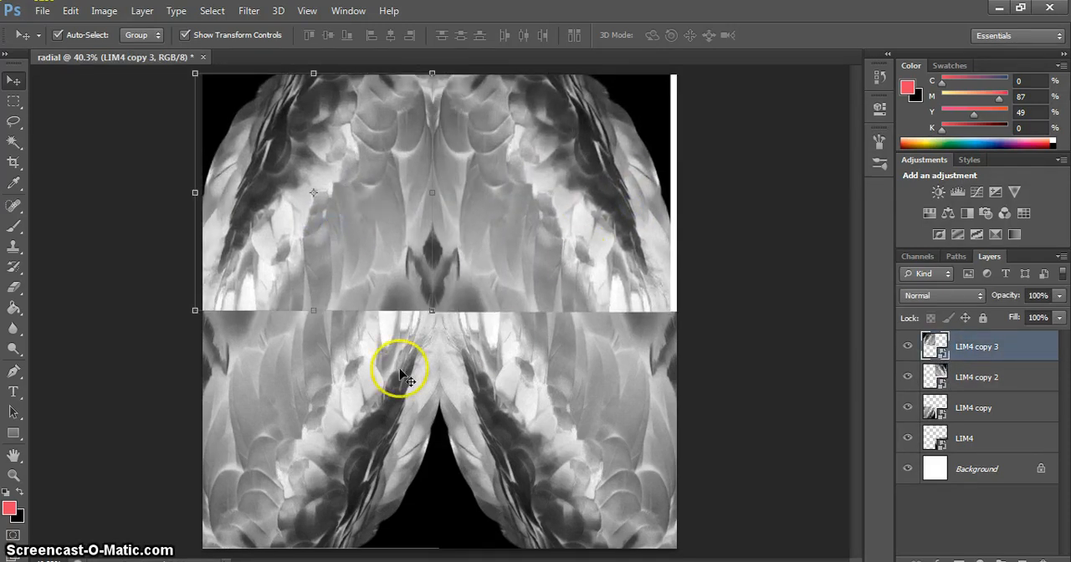
Step: Swap the two lower tiles so their former outer edges meet at the centre beneath the upper pair
drag(369, 385, 456, 391)
drag(633, 397, 447, 402)
drag(375, 406, 544, 400)
drag(342, 407, 285, 395)
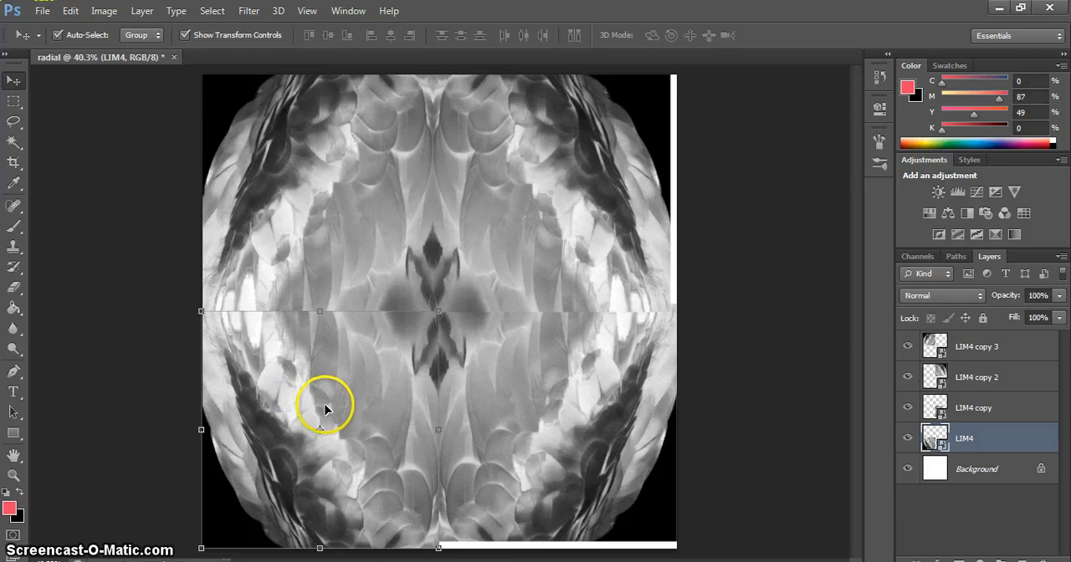
Step: Align all four tiles edge to edge around the canvas centre, closing the white gaps, and deselect them
mouse_move(404, 388)
mouse_down()
mouse_move(380, 387)
mouse_move(396, 387)
mouse_up()
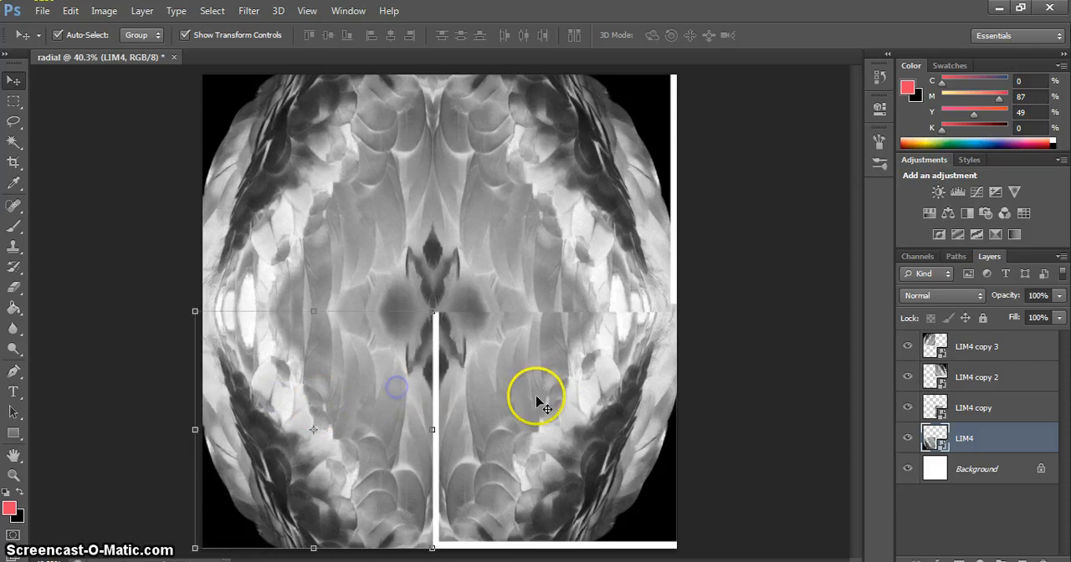
drag(532, 397, 531, 398)
drag(603, 242, 606, 248)
drag(365, 231, 370, 227)
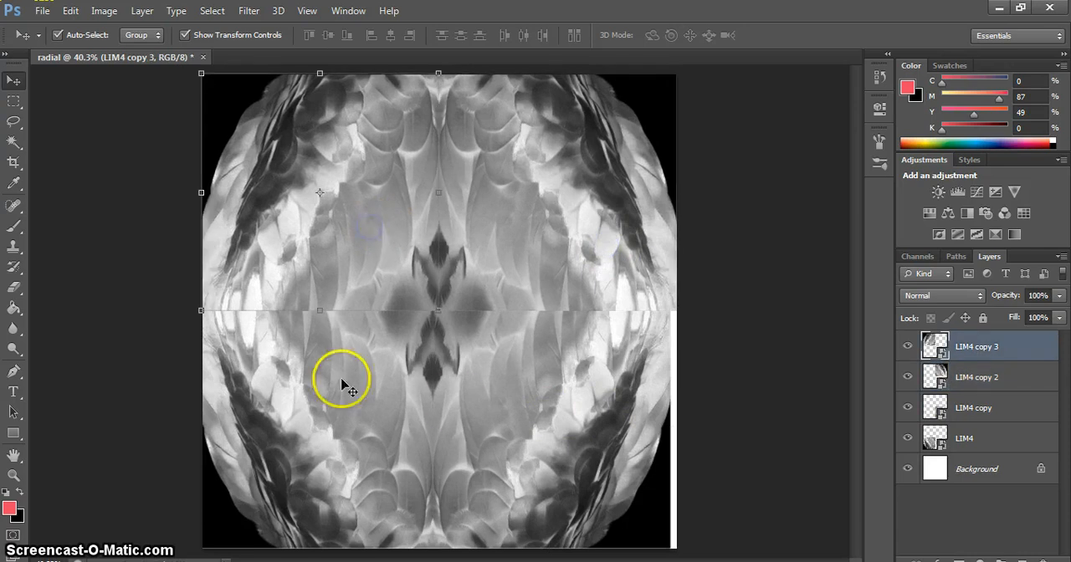
drag(559, 400, 562, 396)
drag(377, 401, 383, 397)
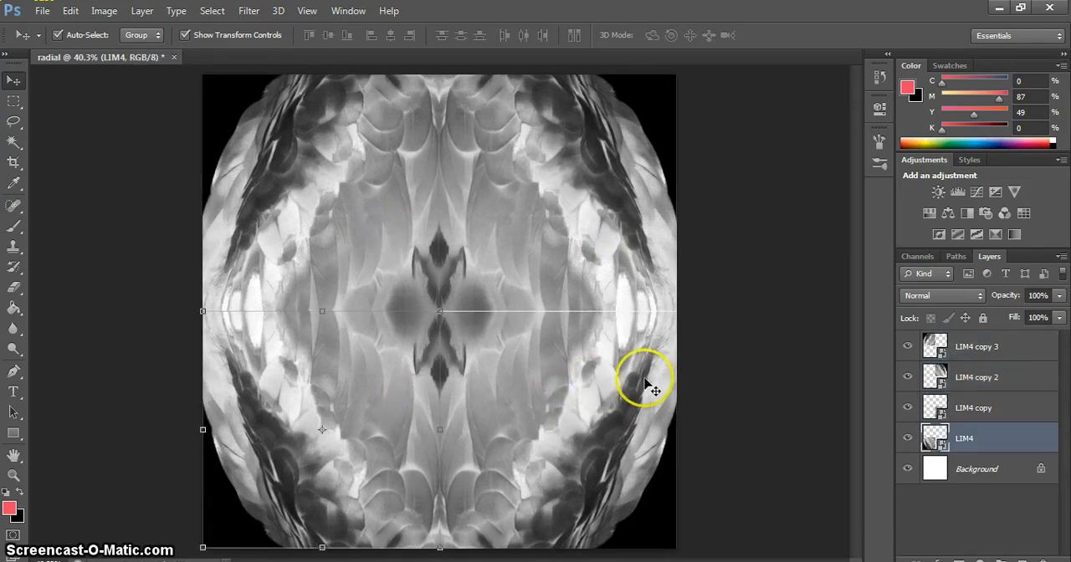
click(576, 386)
key(Up)
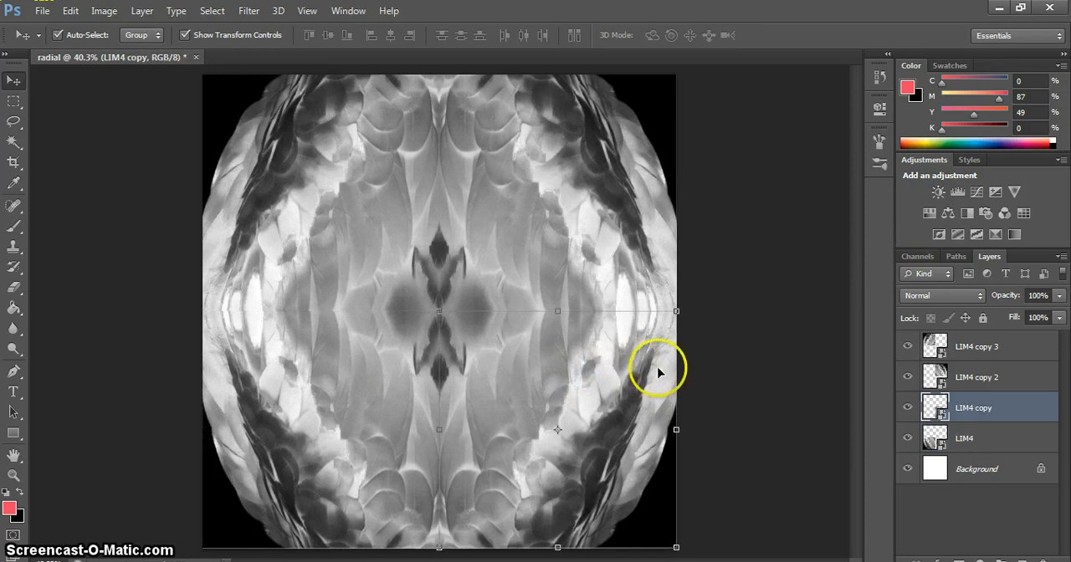
click(777, 339)
Step: Save the design as radial1.psd in the radial folder under Projects, with Maximize Compatibility on
click(42, 11)
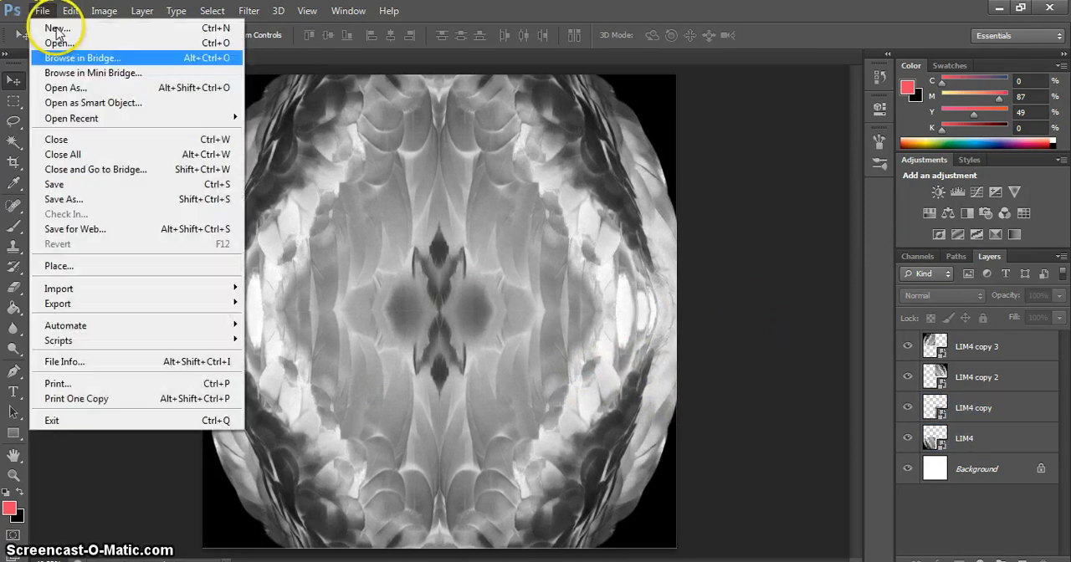
click(192, 199)
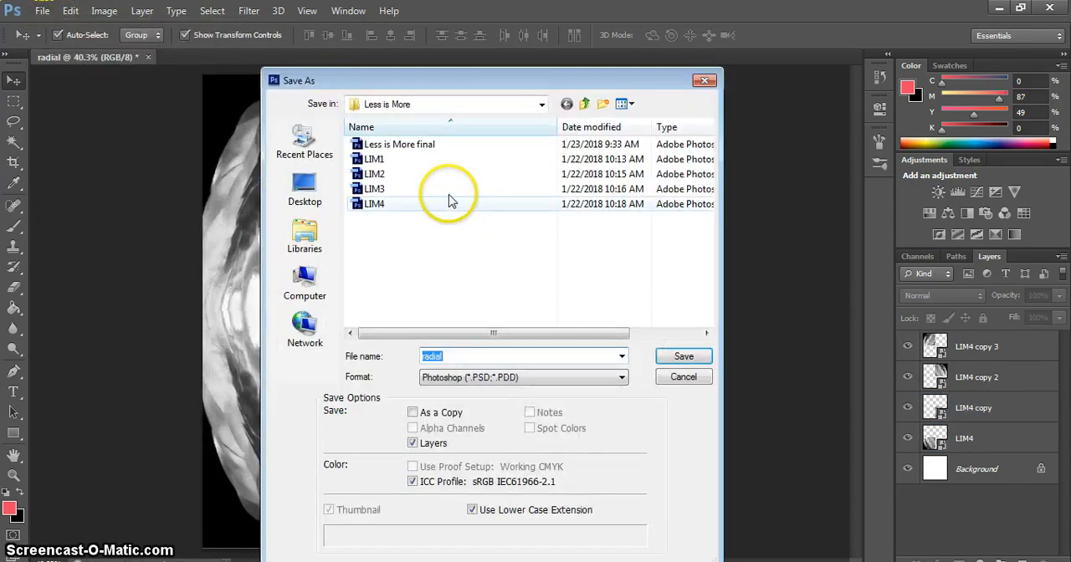
click(584, 103)
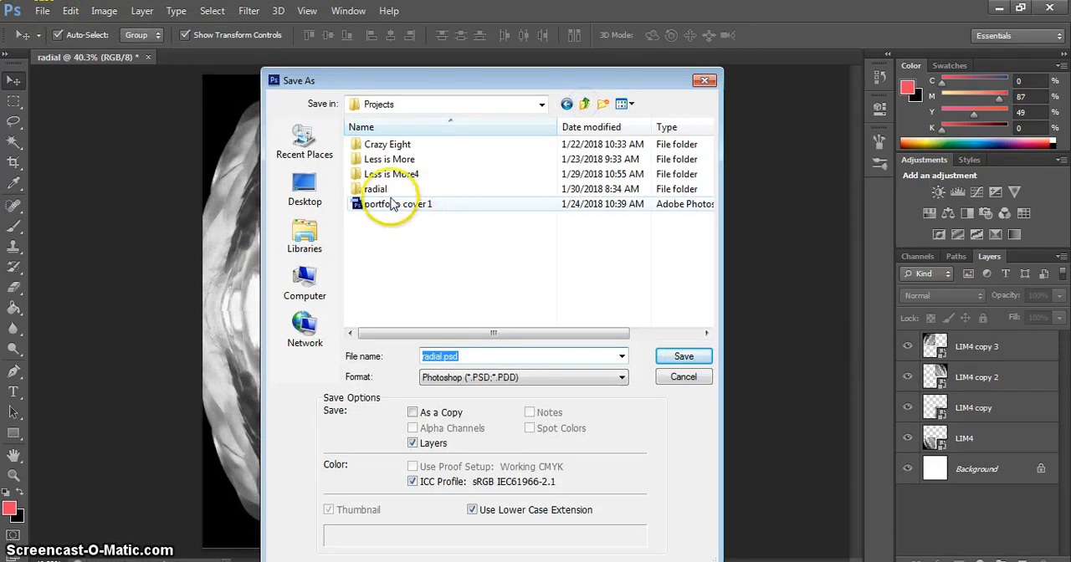
double_click(376, 190)
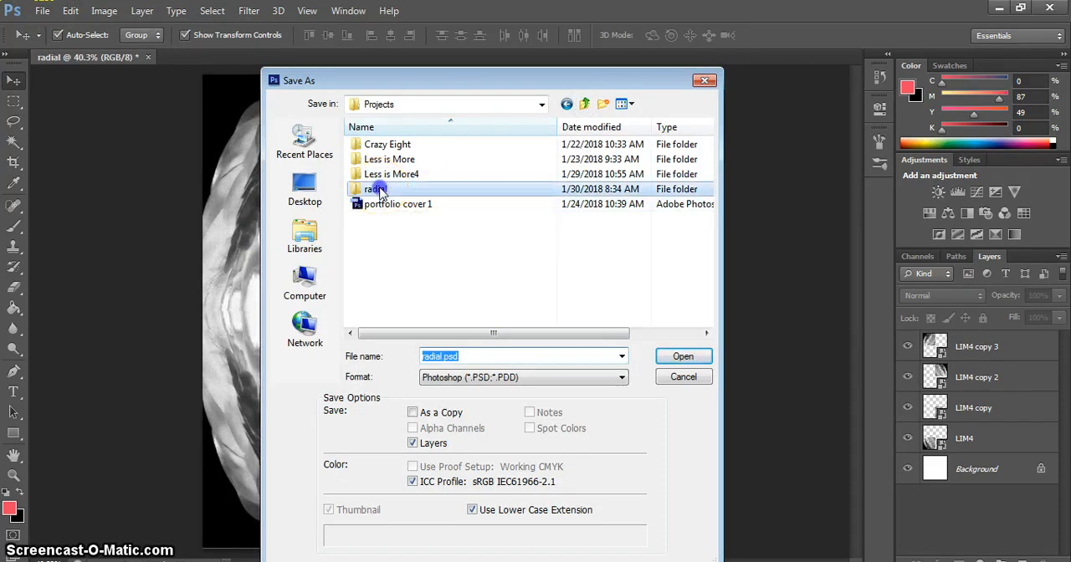
double_click(442, 357)
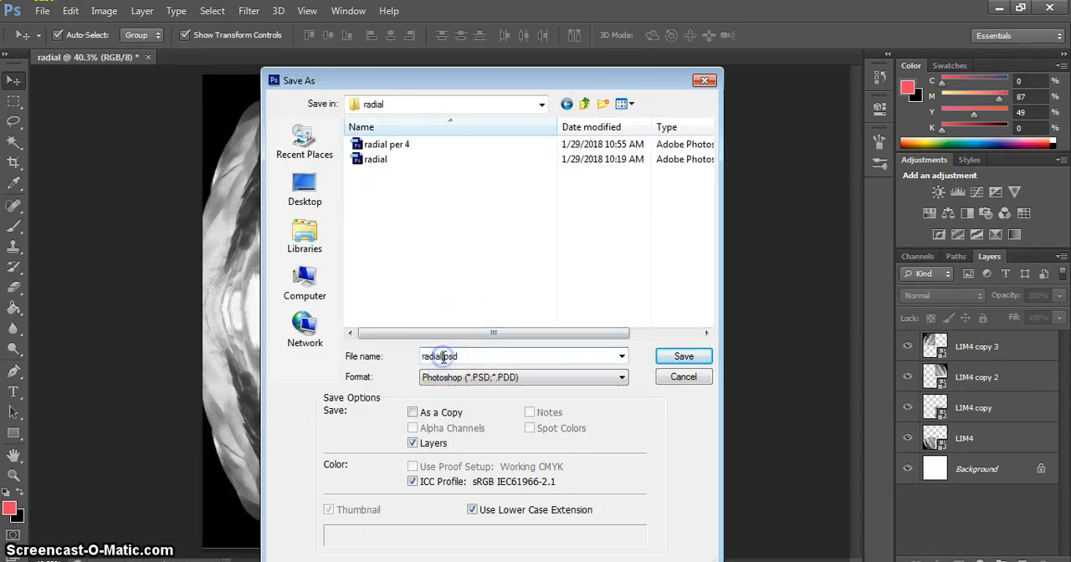
click(684, 357)
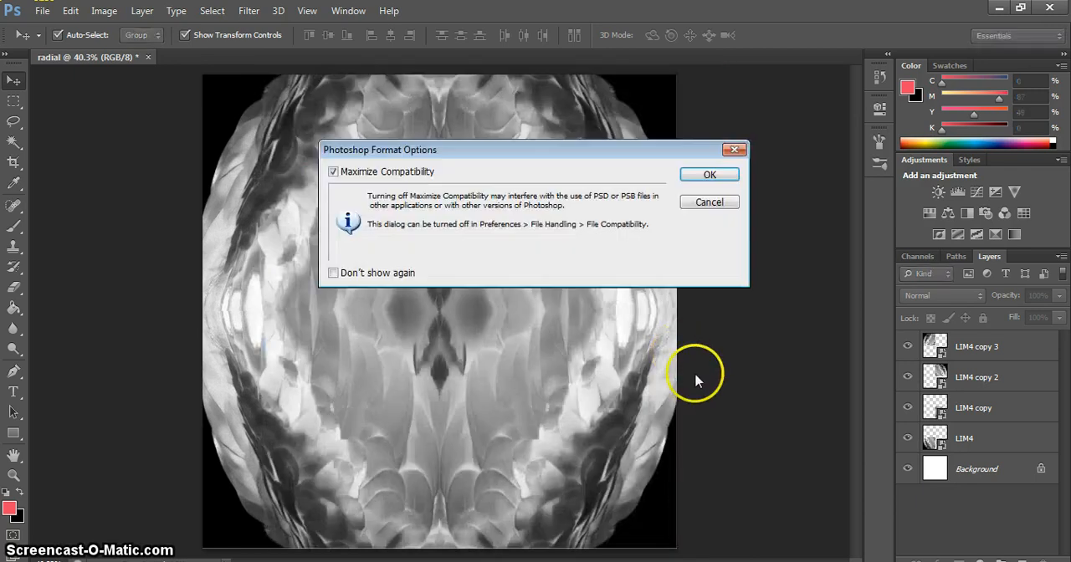
click(710, 175)
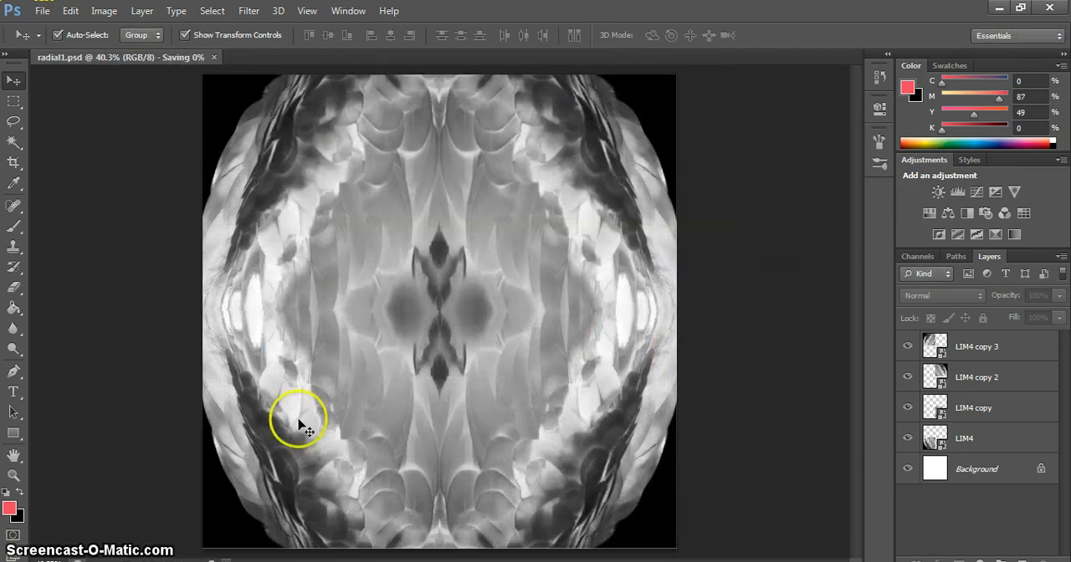